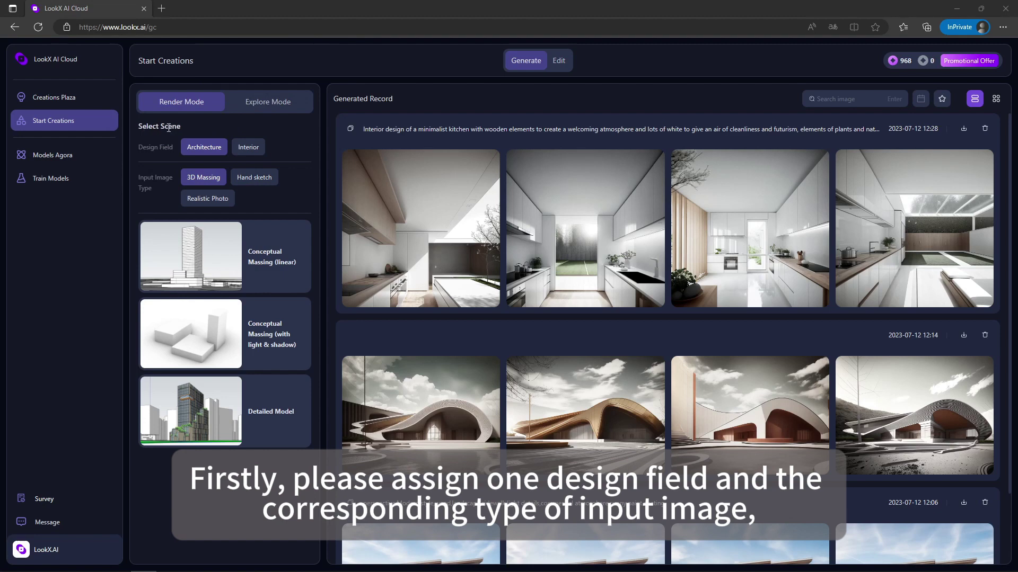
- Preview the interior and the conceptual and detailed hand-sketch scenes, then choose the Realistic Photo input type
left_click(239, 155)
left_click(209, 151)
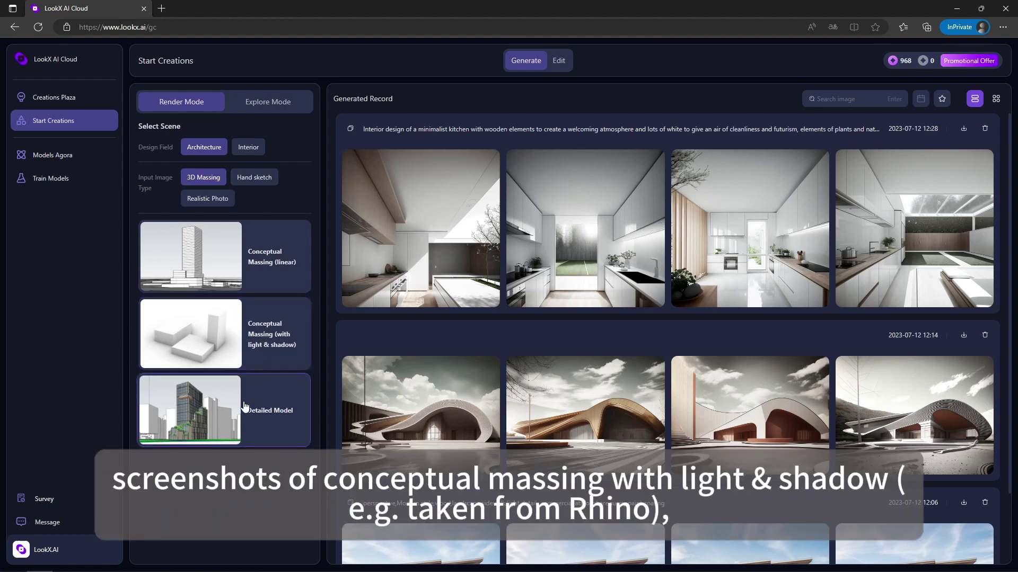
left_click(252, 180)
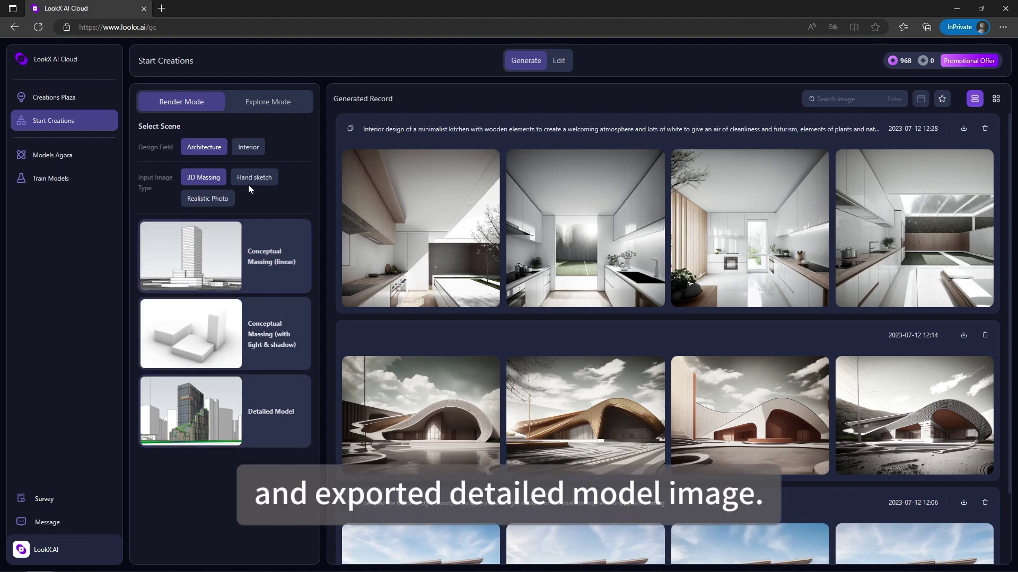
left_click(260, 271)
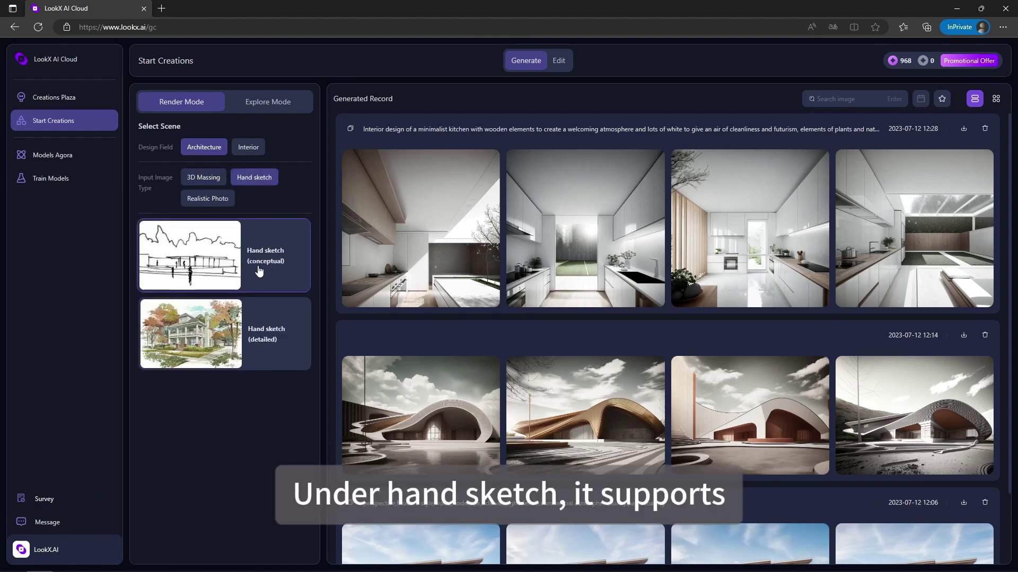
left_click(246, 344)
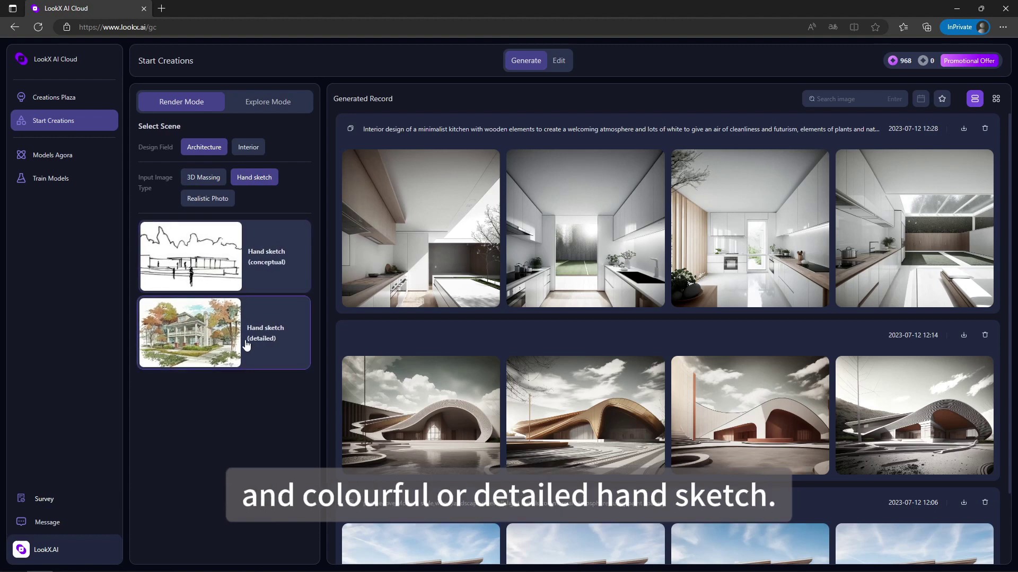
left_click(210, 201)
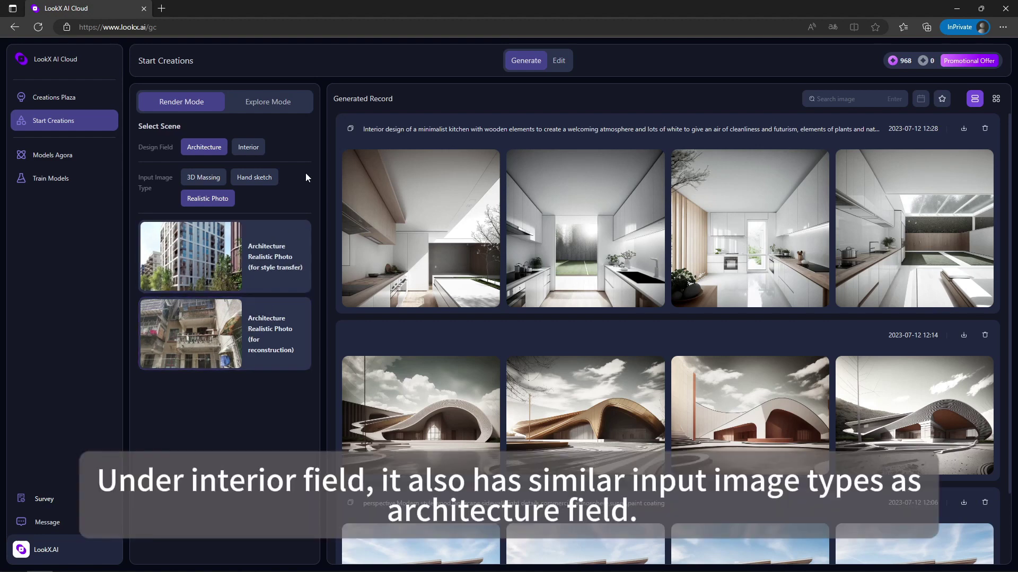
- Browse Interior's Hand sketch and Realistic Photo scenes, then switch back to Architecture with 3D Massing
left_click(252, 149)
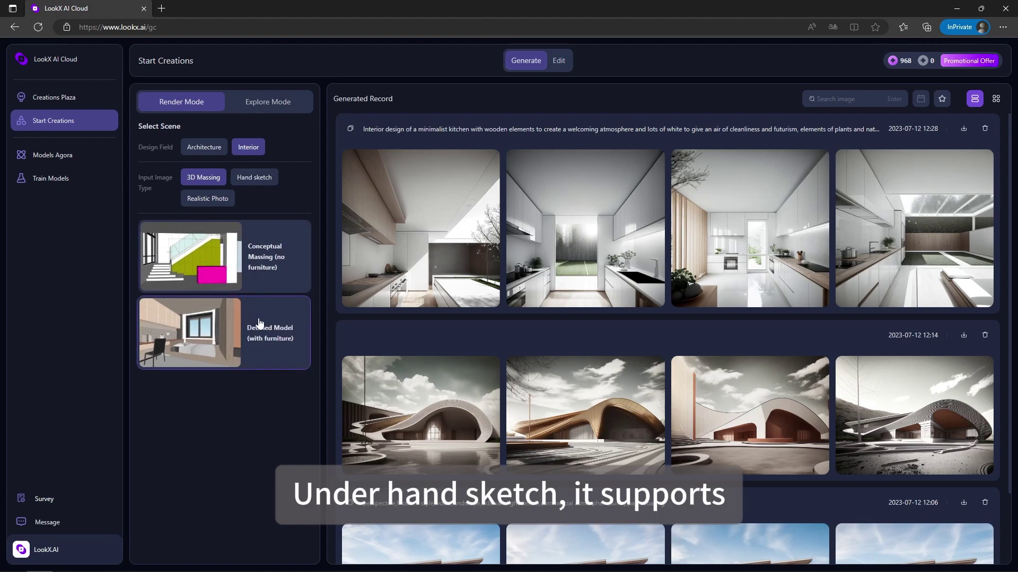
left_click(261, 180)
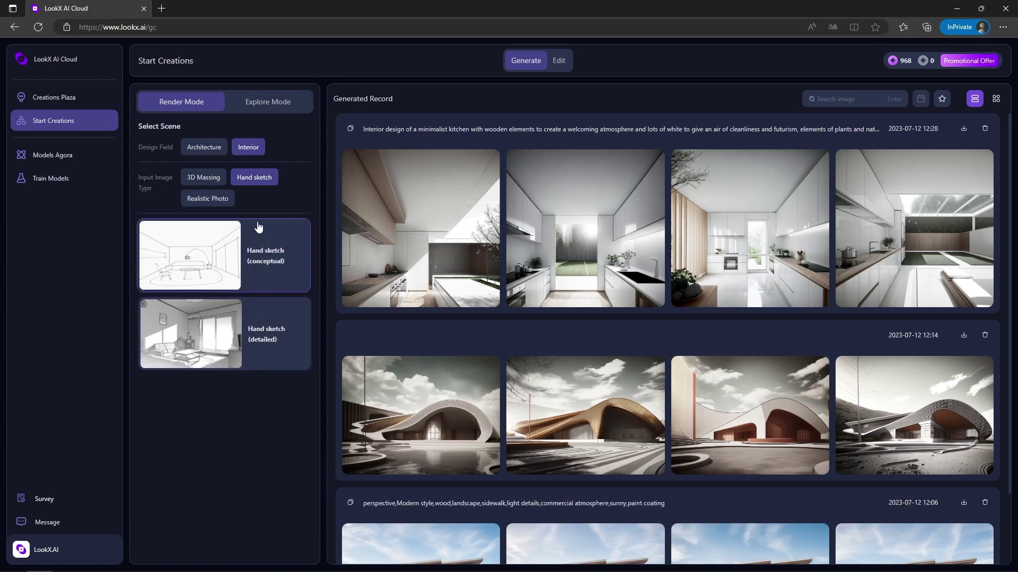
left_click(227, 197)
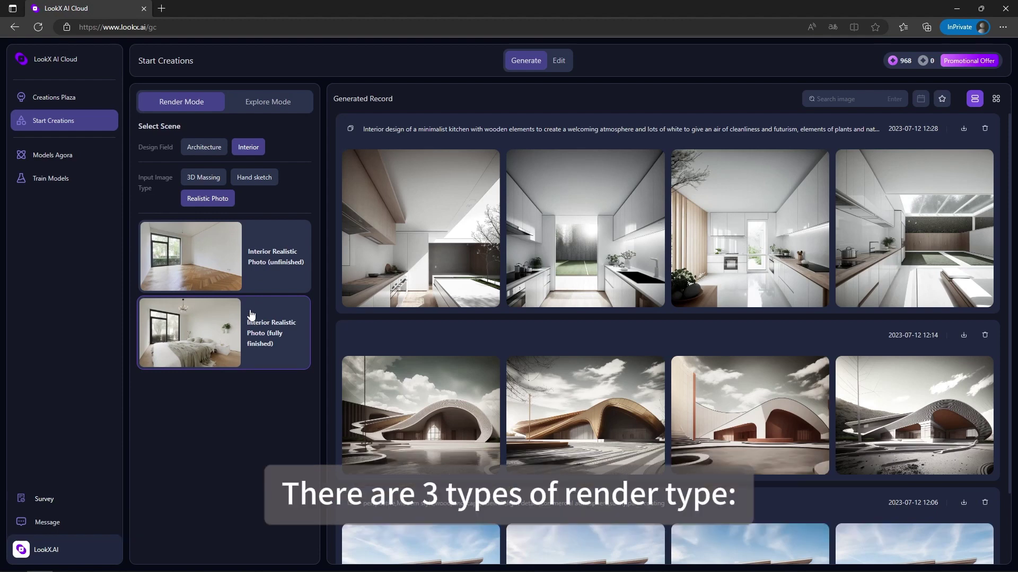
left_click(191, 150)
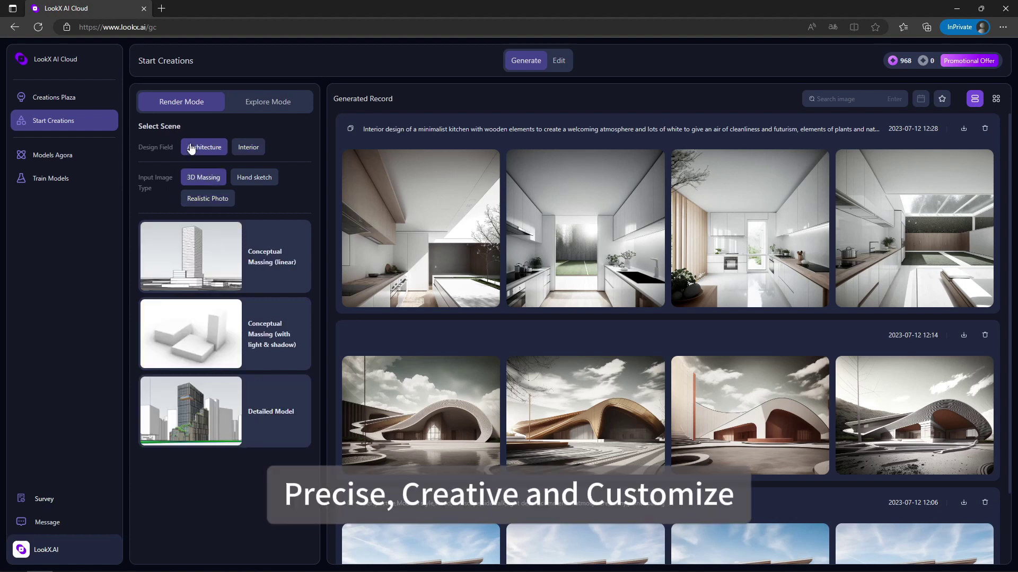
- Pick the 3D Massing Detailed Model scene to reveal its render type, prompt and base image settings
left_click(229, 418)
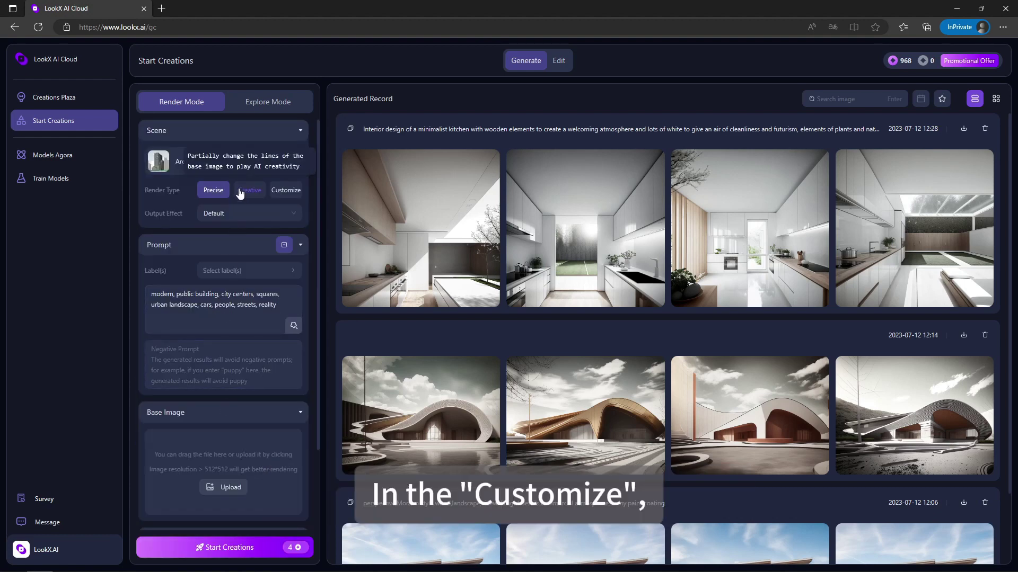
mouse_move(216, 193)
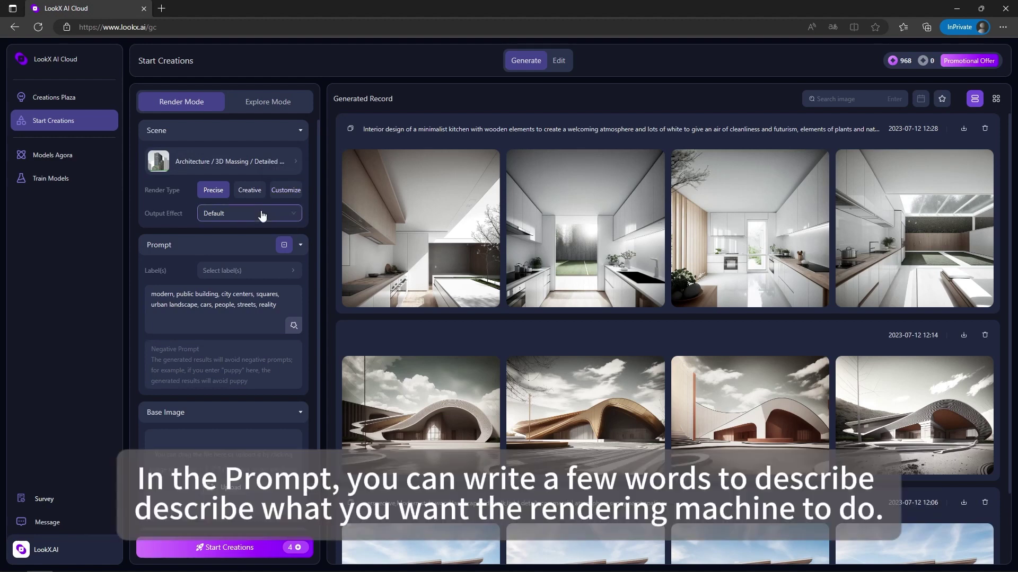
- Keep the Default output effect and add residential mid rise, residential group and public high rise labels
left_click(262, 214)
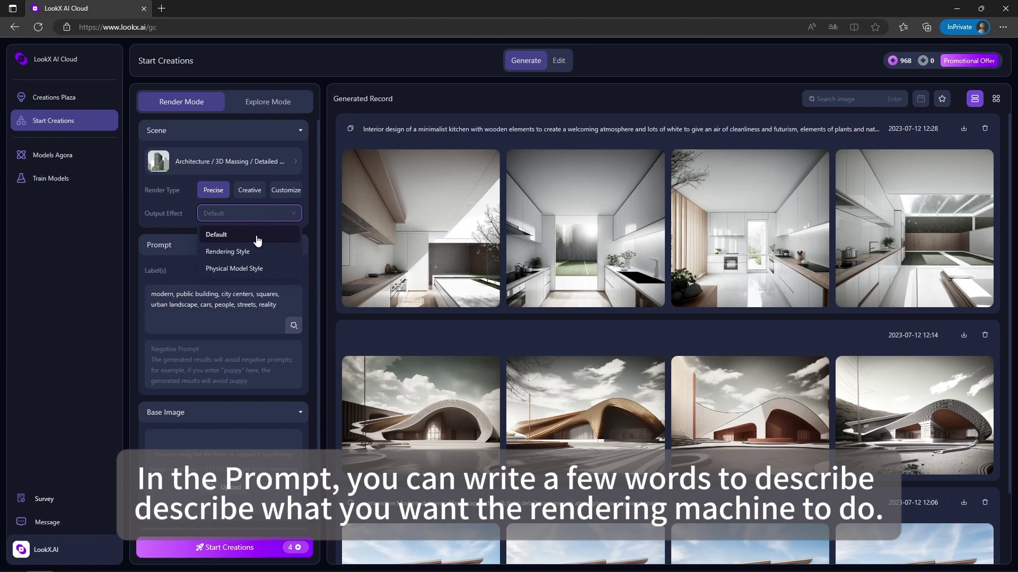
left_click(256, 238)
left_click(266, 273)
left_click(347, 241)
left_click(455, 286)
left_click(431, 328)
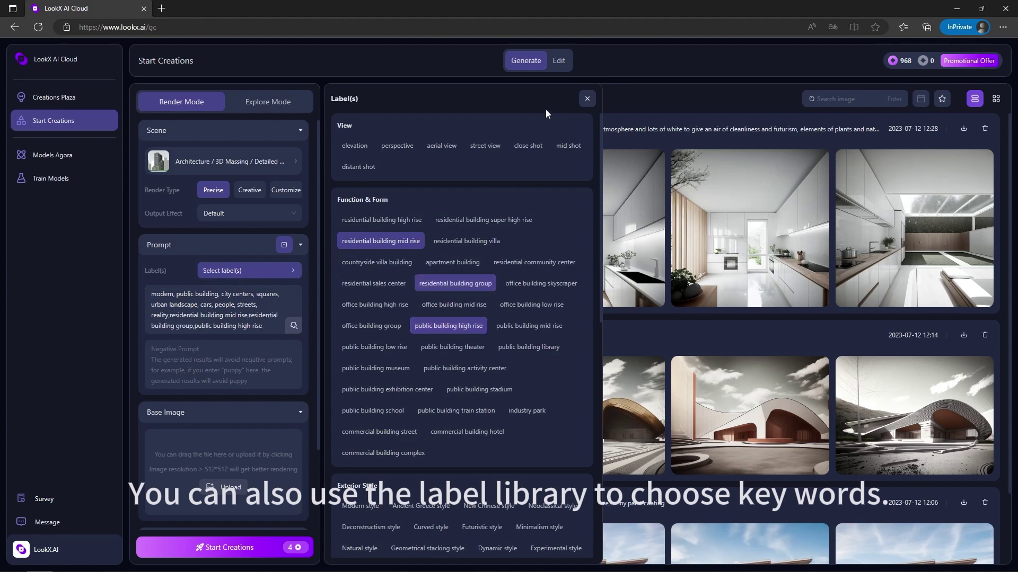
left_click(587, 98)
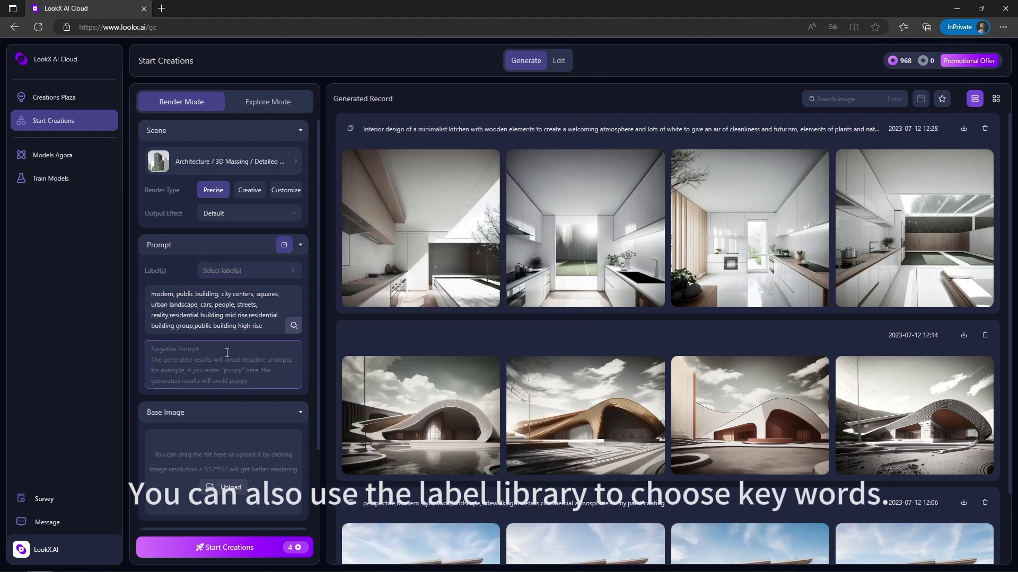
left_click(293, 326)
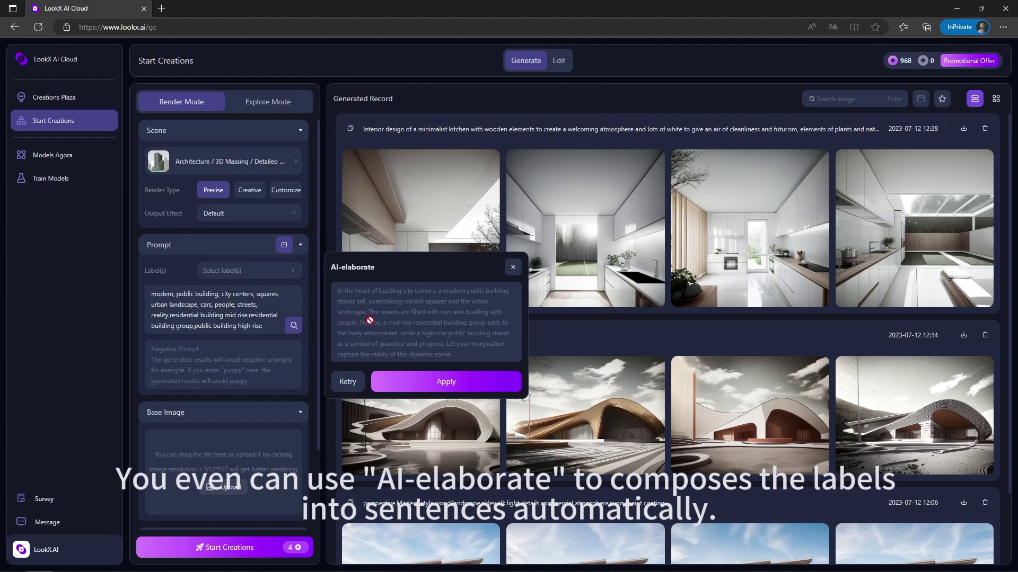
left_click(513, 268)
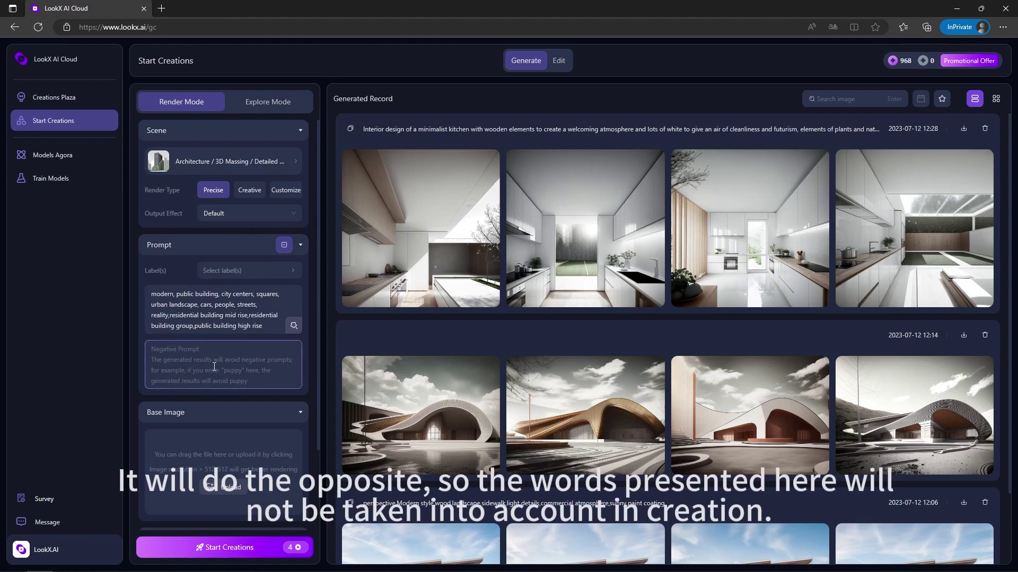
- Upload Base Image(1), the coloured sketch of a house among trees, as the base image
scroll(214, 367, "down", 2)
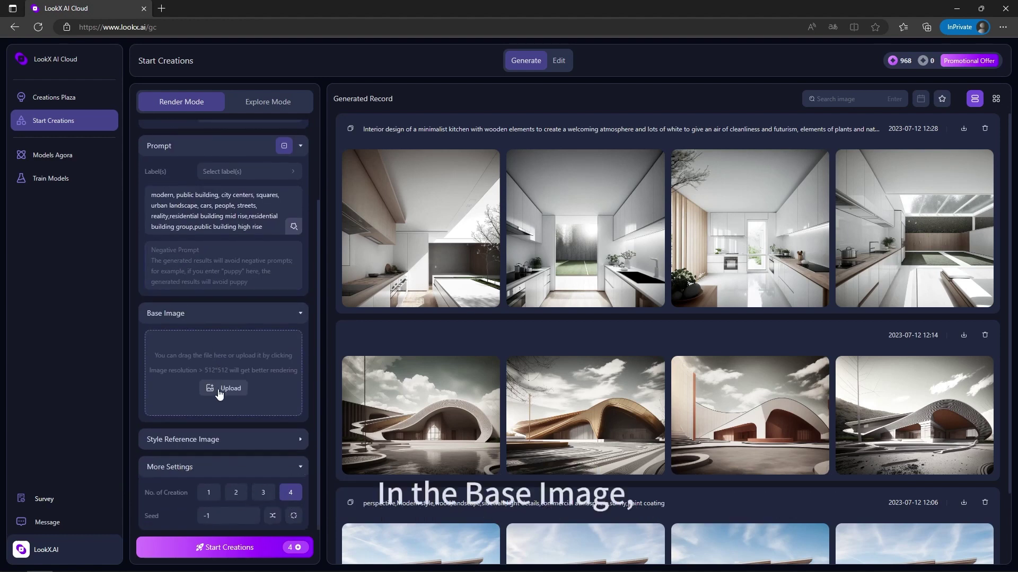
left_click(221, 389)
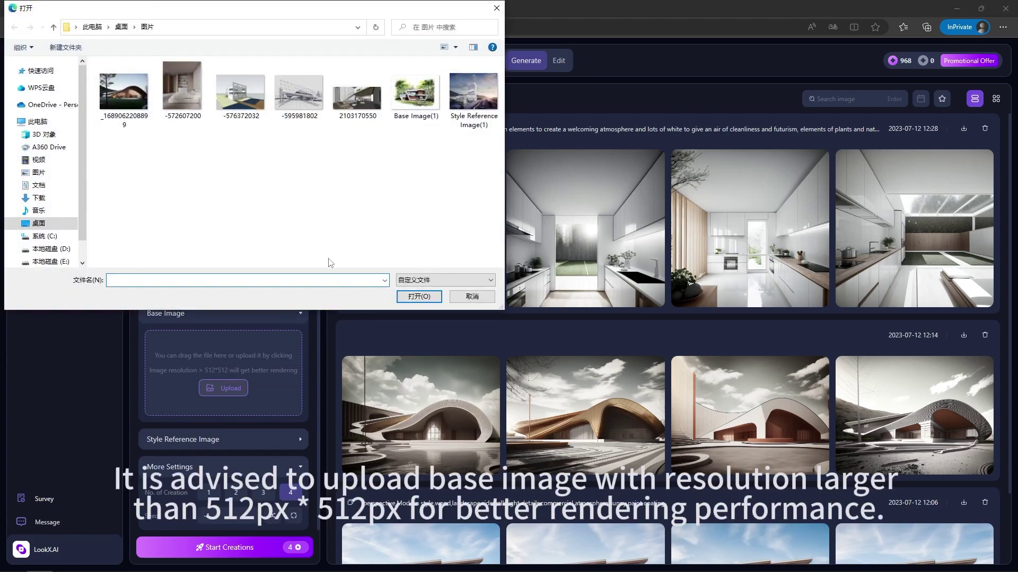
left_click(409, 106)
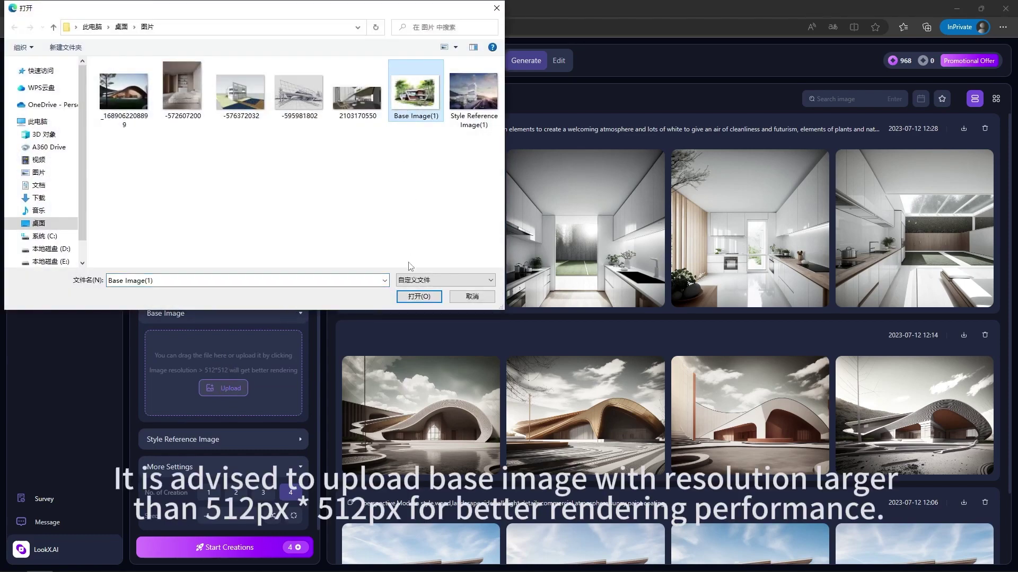
left_click(415, 298)
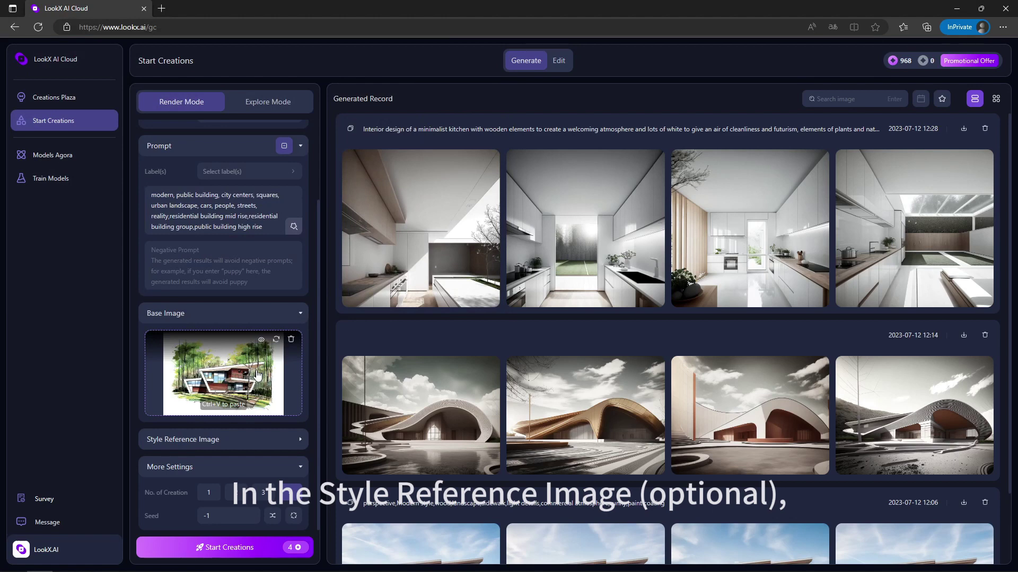
left_click(300, 439)
- Scroll through the expanded style reference section and back up, leaving it without an image
scroll(266, 418, "down", 2)
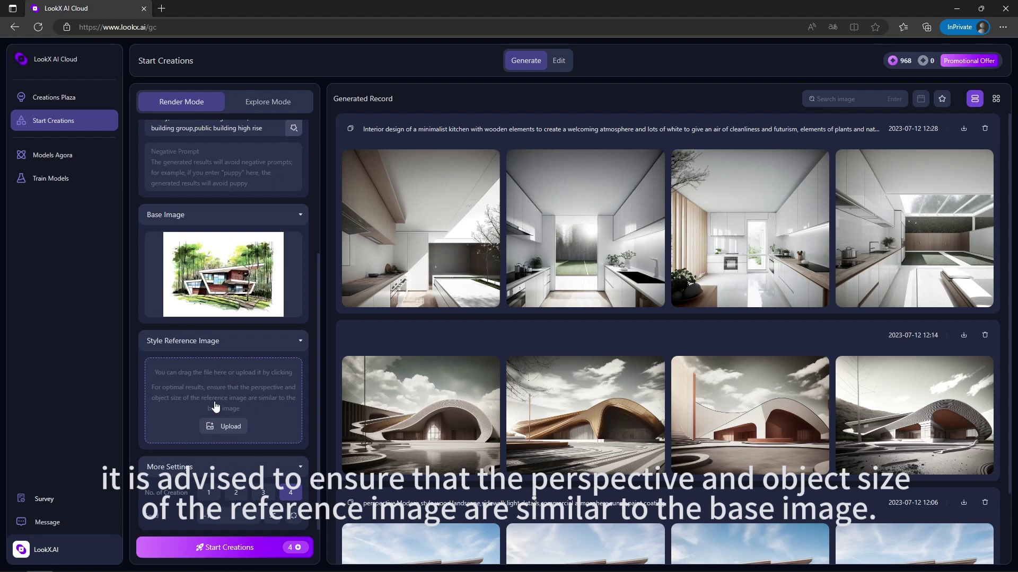
scroll(215, 403, "up", 4)
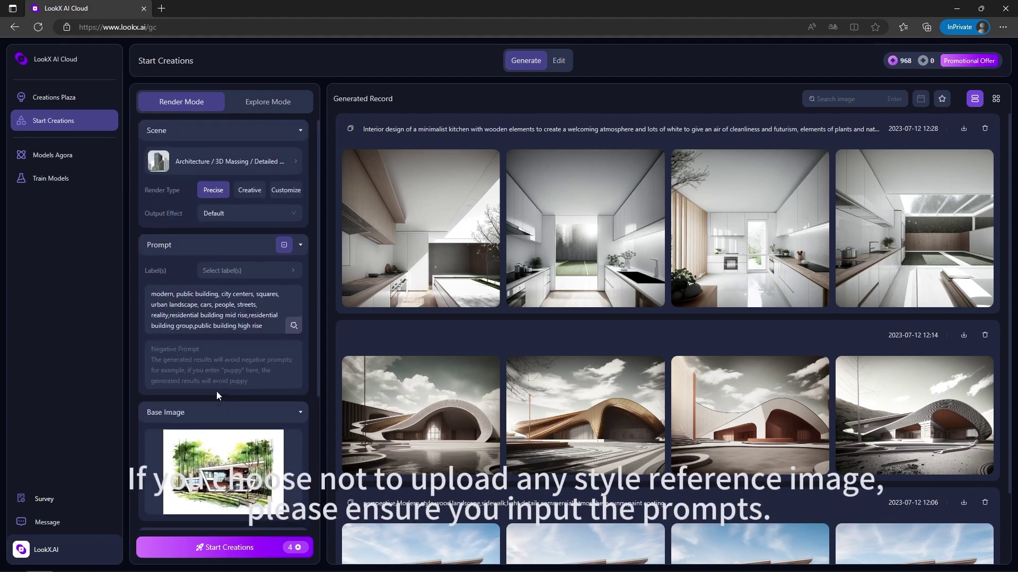
- Replace the prompt with 'architecture,metal railing,glass window,in the woods,landscape' and generate four Default renders
left_click(262, 327)
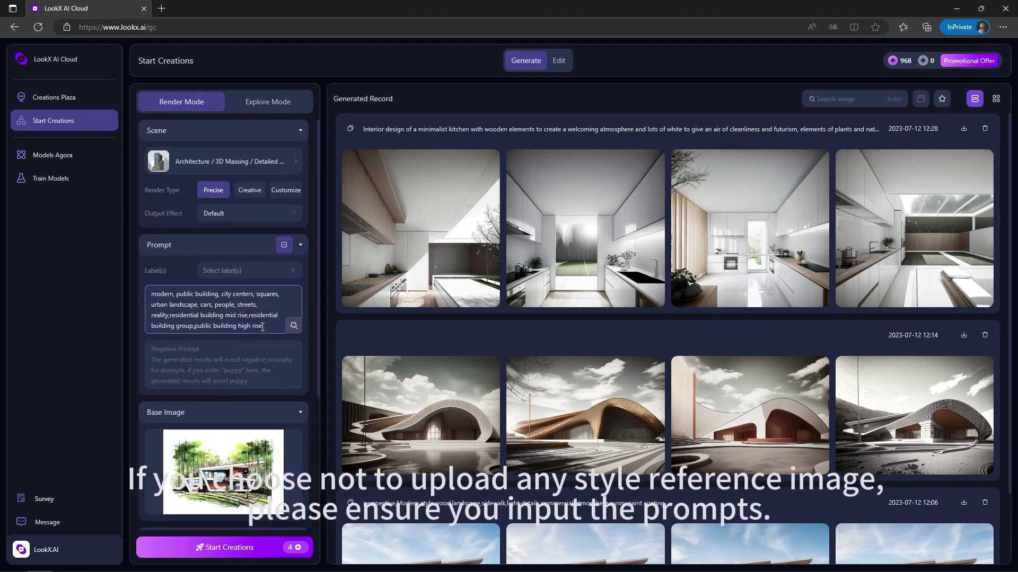
left_click_drag(246, 327, 170, 298)
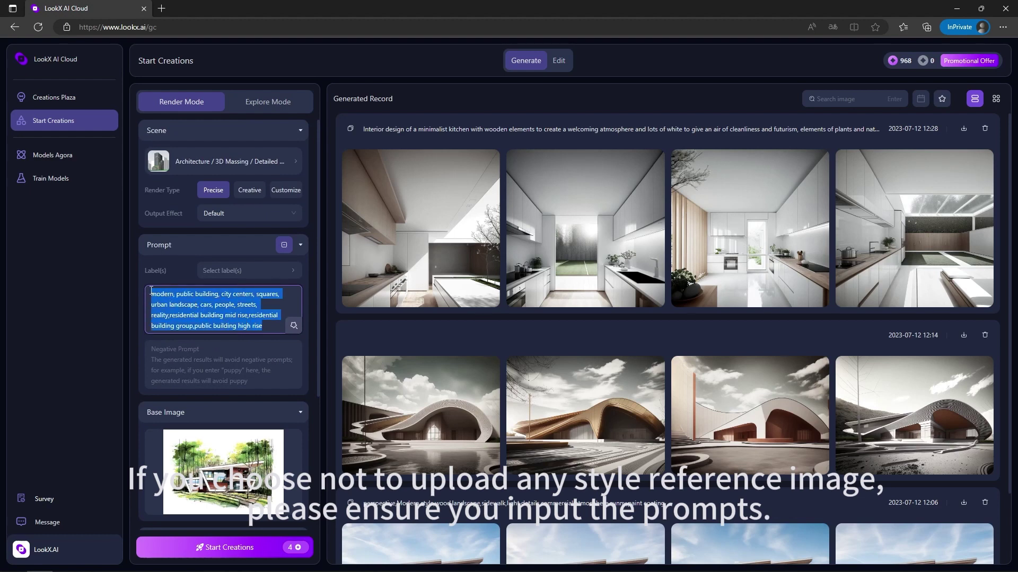
type("architecture,metal railing,gla")
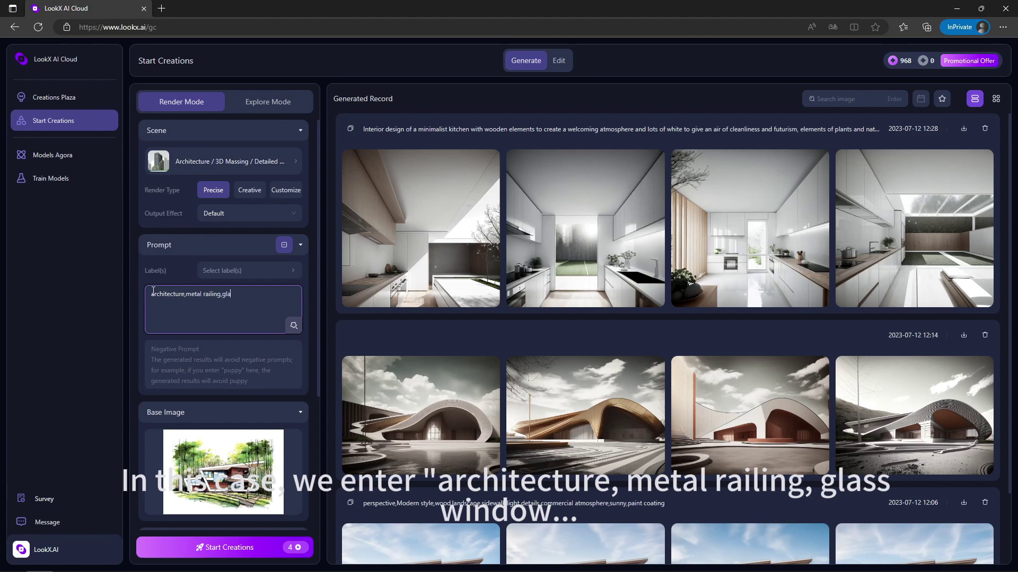
type("ss window,in the woods,landscape")
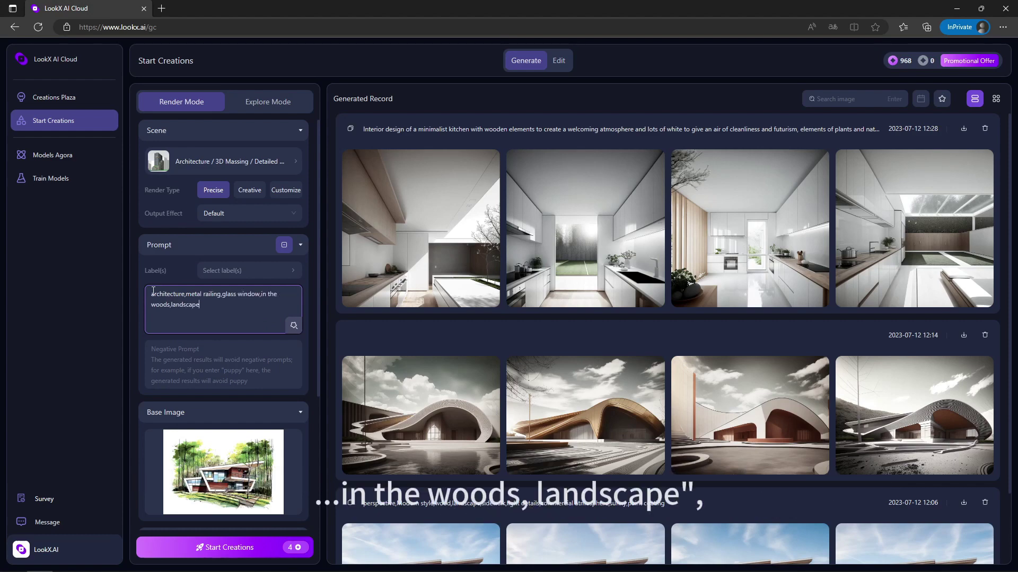
scroll(212, 344, "down", 4)
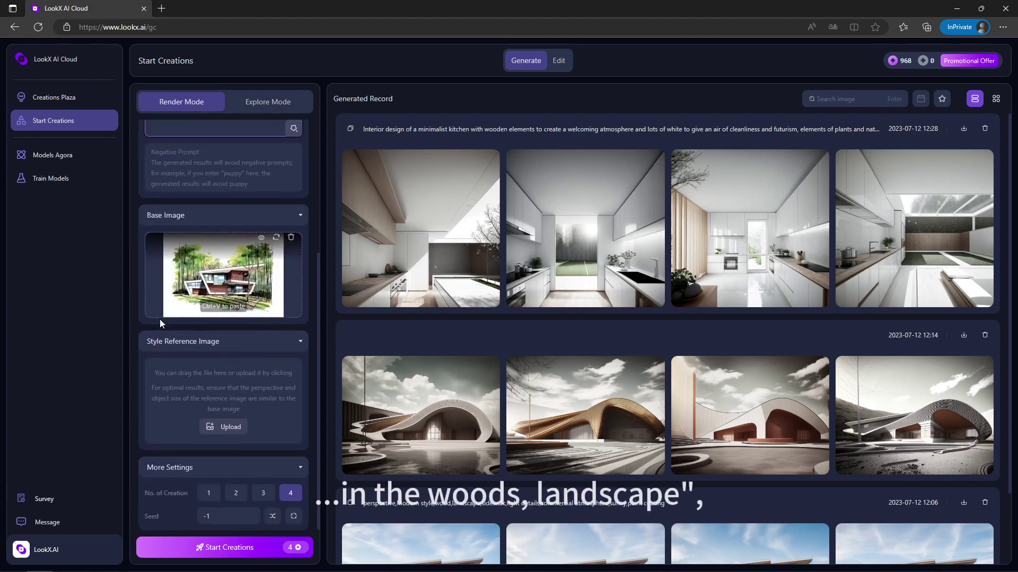
left_click(218, 551)
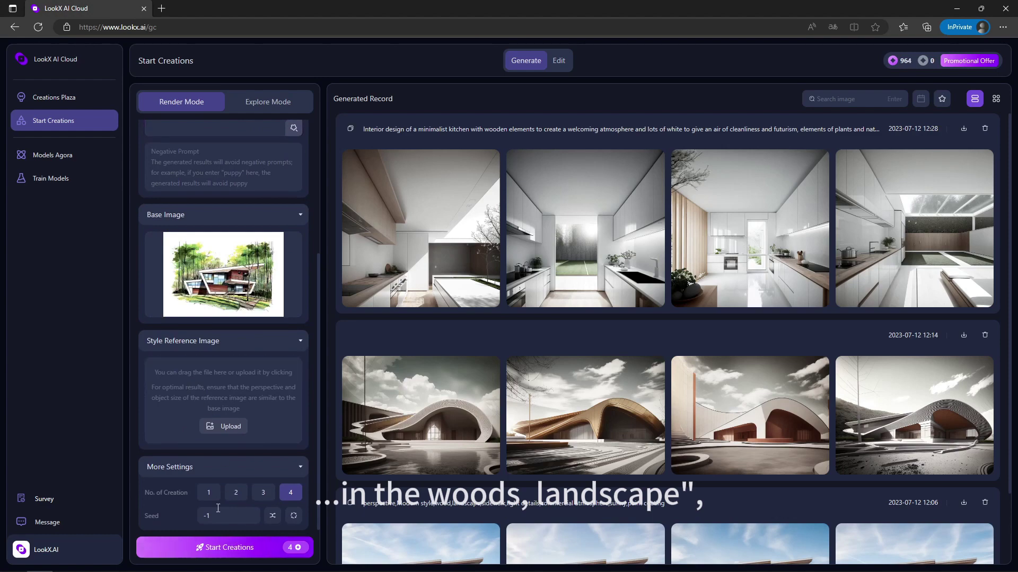
scroll(231, 374, "up", 4)
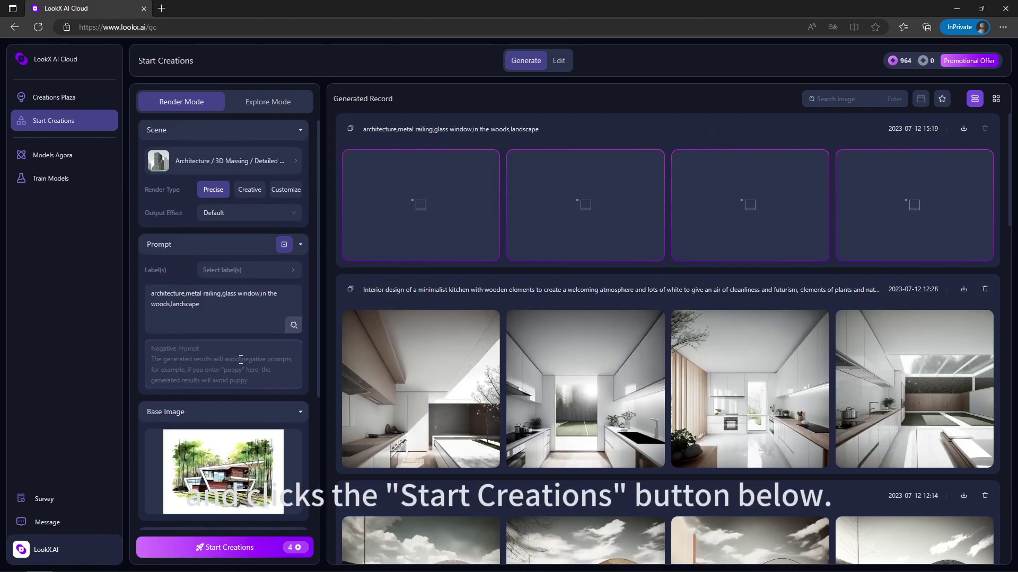
- Switch the output effect to Rendering Style and start a generation round
left_click(248, 217)
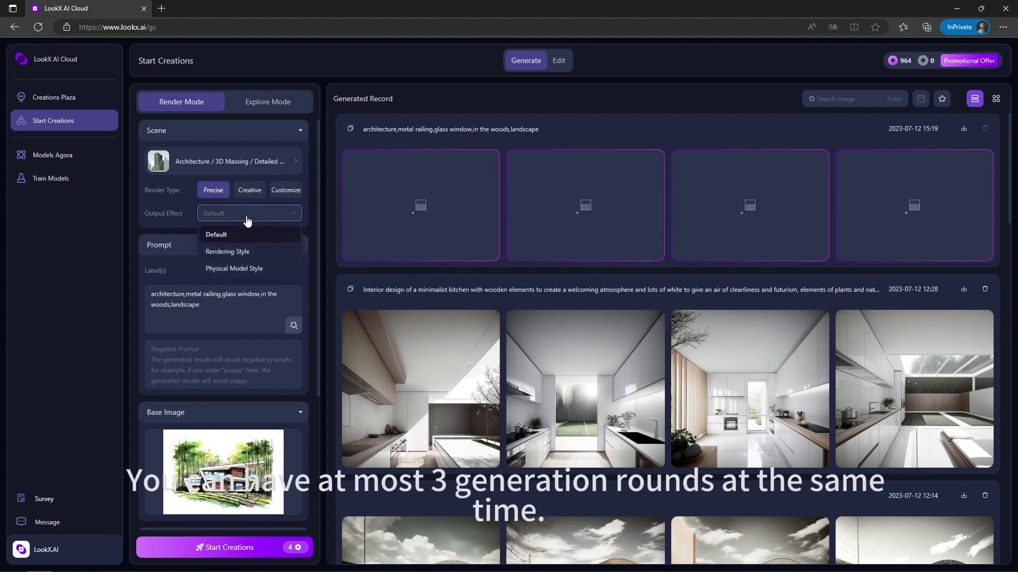
left_click(258, 252)
scroll(268, 399, "down", 4)
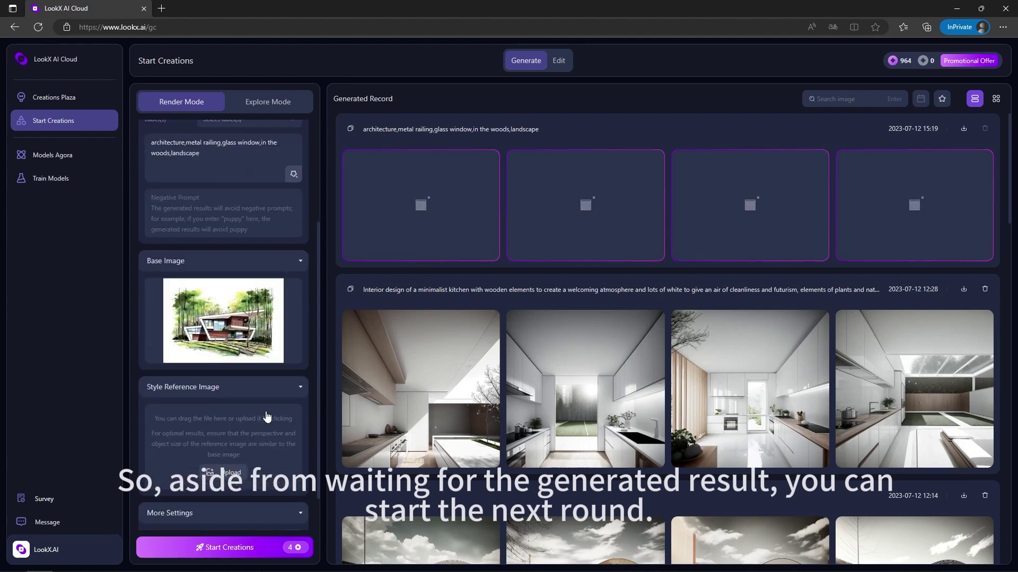
left_click(229, 549)
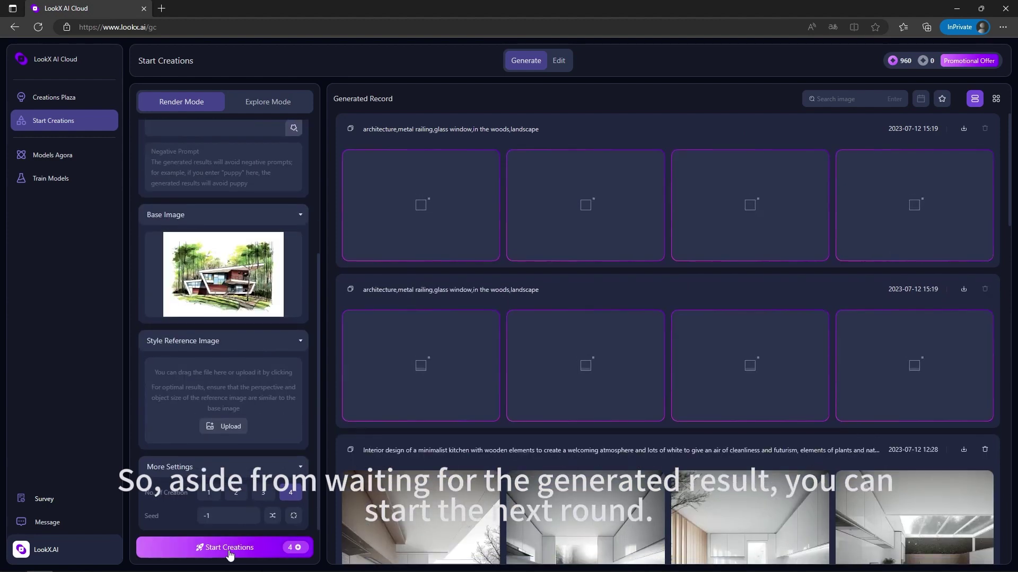
scroll(263, 329, "up", 4)
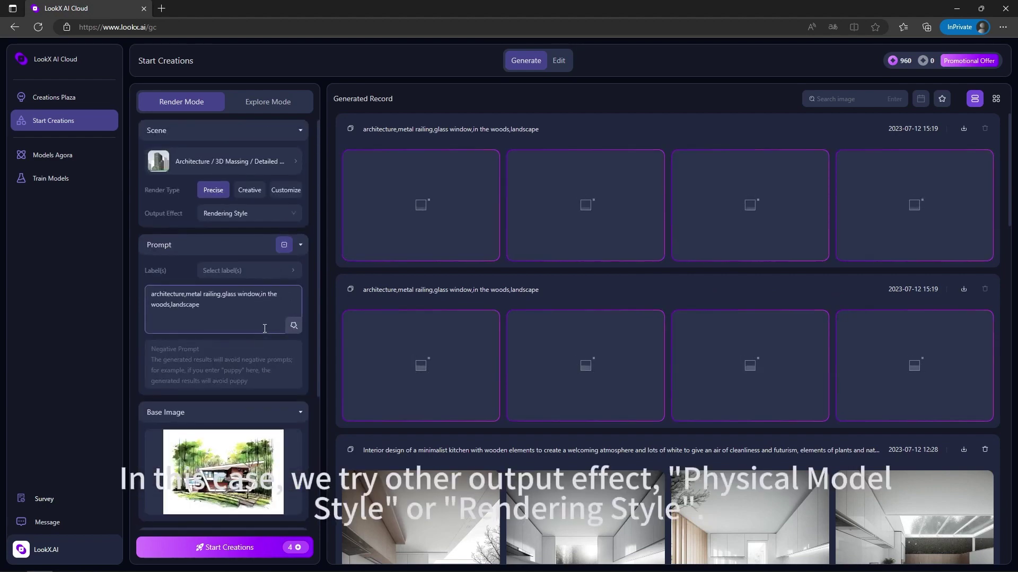
- Generate a Physical Model Style round with the prompt 'architecture,pure wood hand model'
left_click(281, 215)
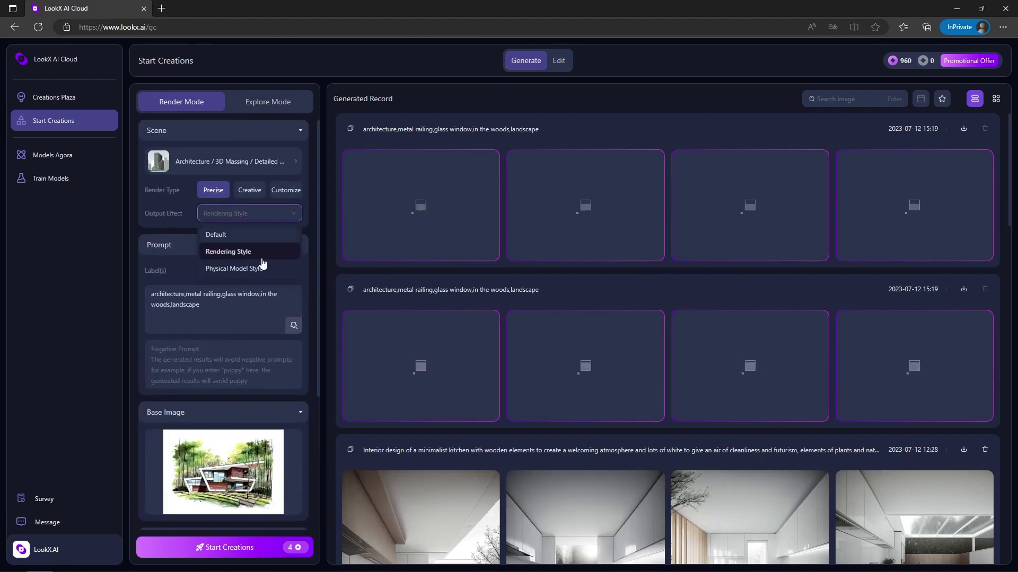
left_click(260, 269)
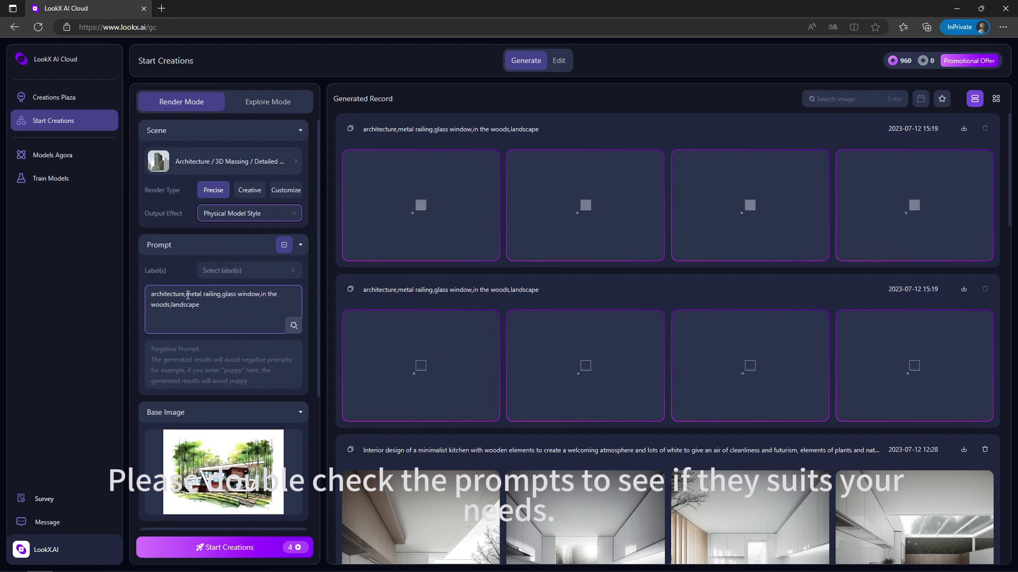
left_click_drag(185, 295, 215, 321)
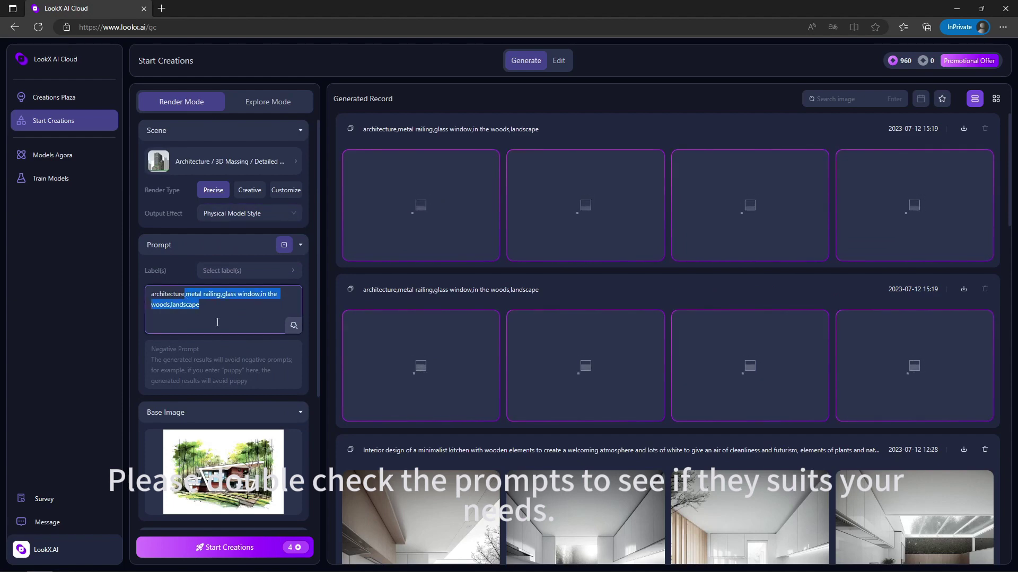
type("pure wood hand model")
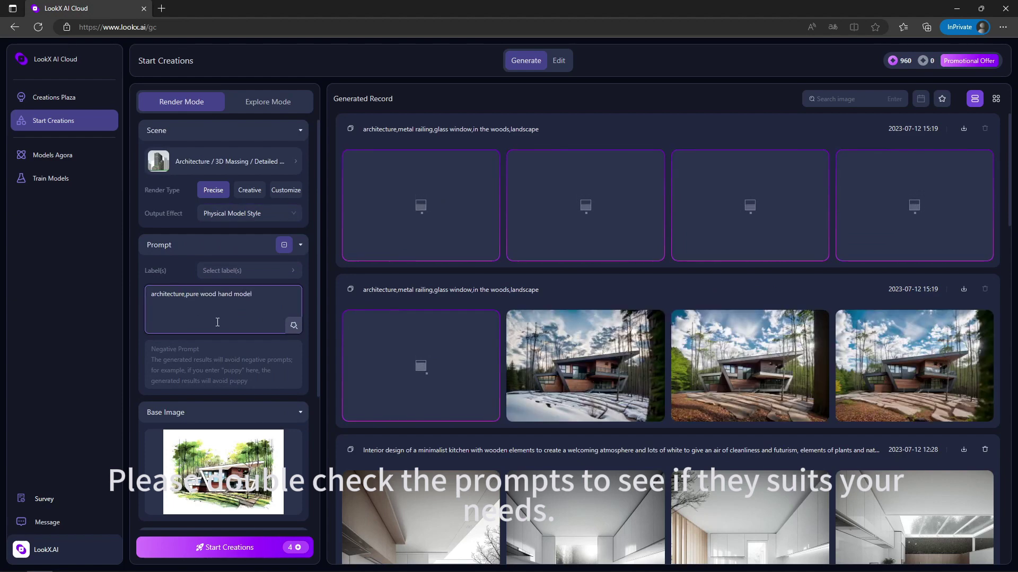
scroll(217, 371, "down", 4)
left_click(232, 553)
scroll(433, 301, "down", 5)
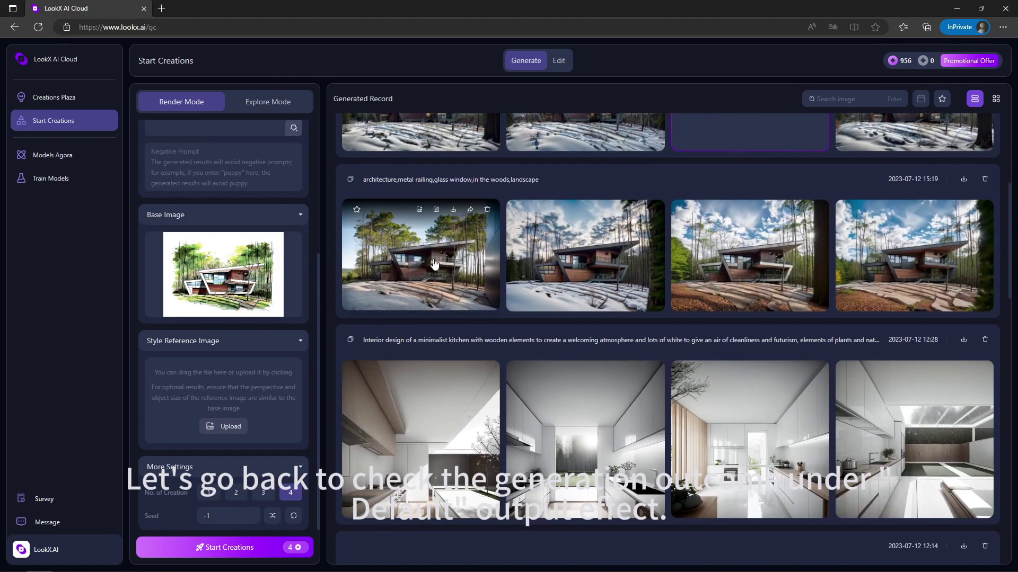
left_click(434, 263)
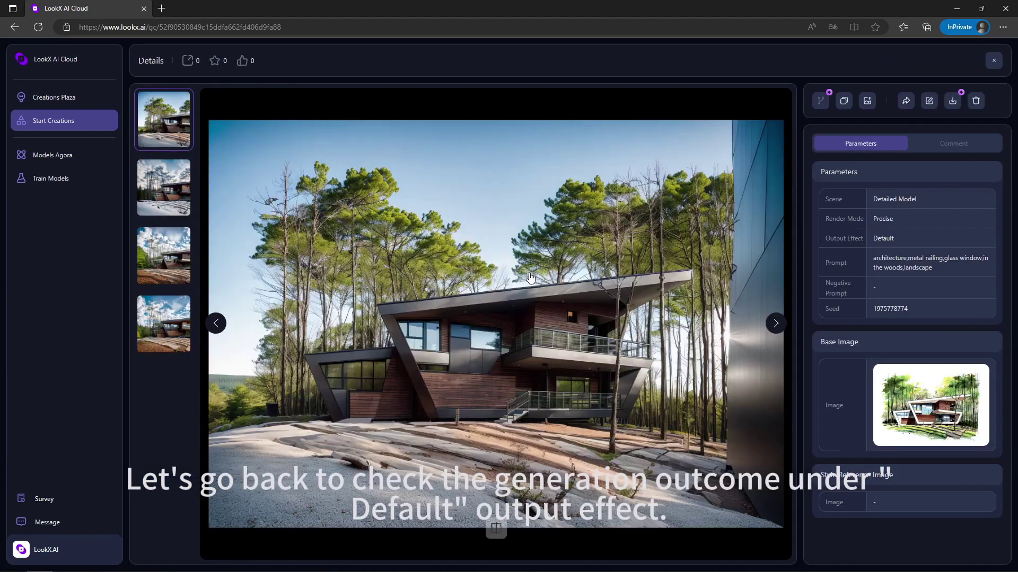
- Page through the four Default-effect woodland house renders in the Details view
mouse_move(498, 530)
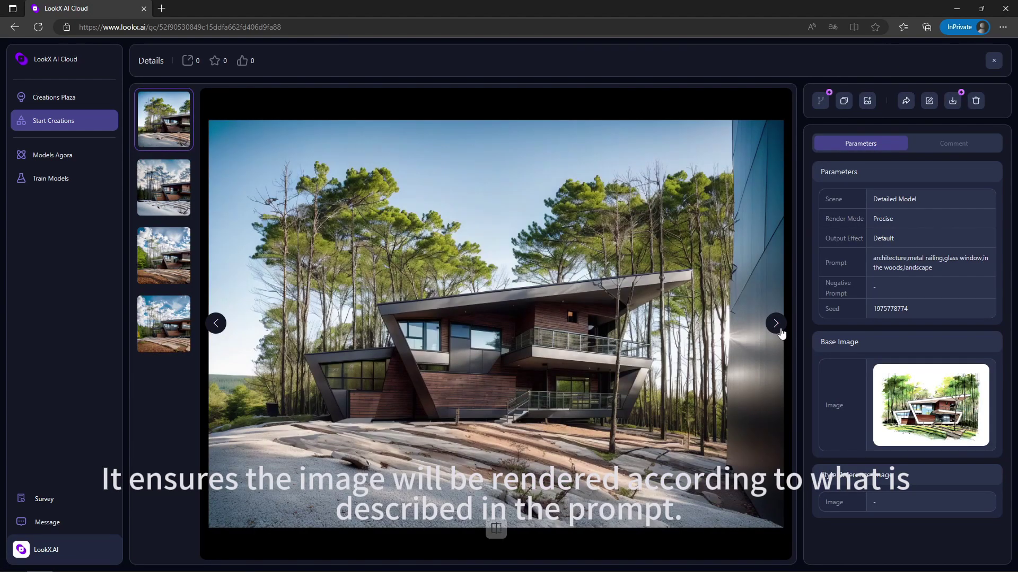
left_click(775, 323)
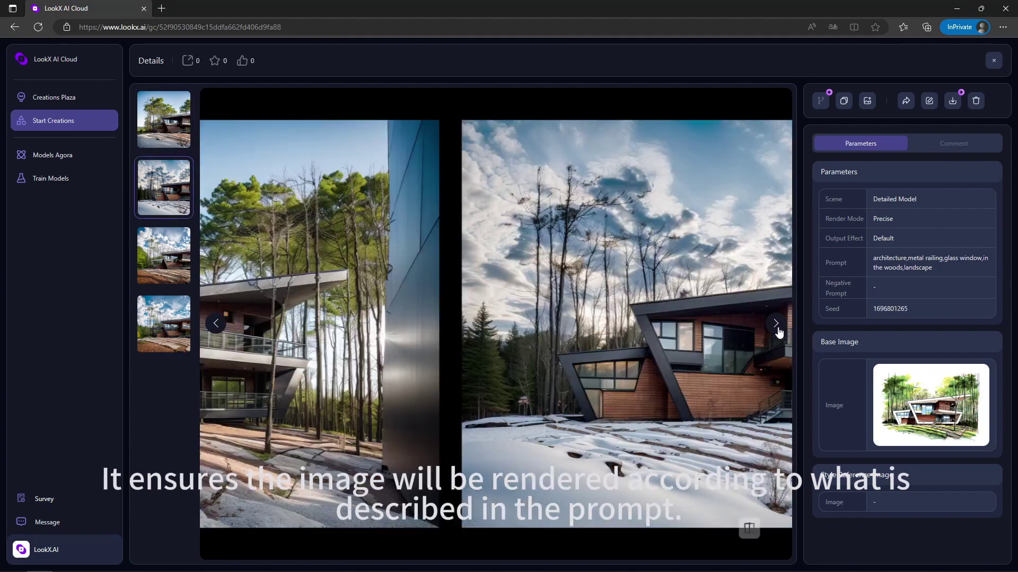
left_click(776, 323)
left_click(777, 330)
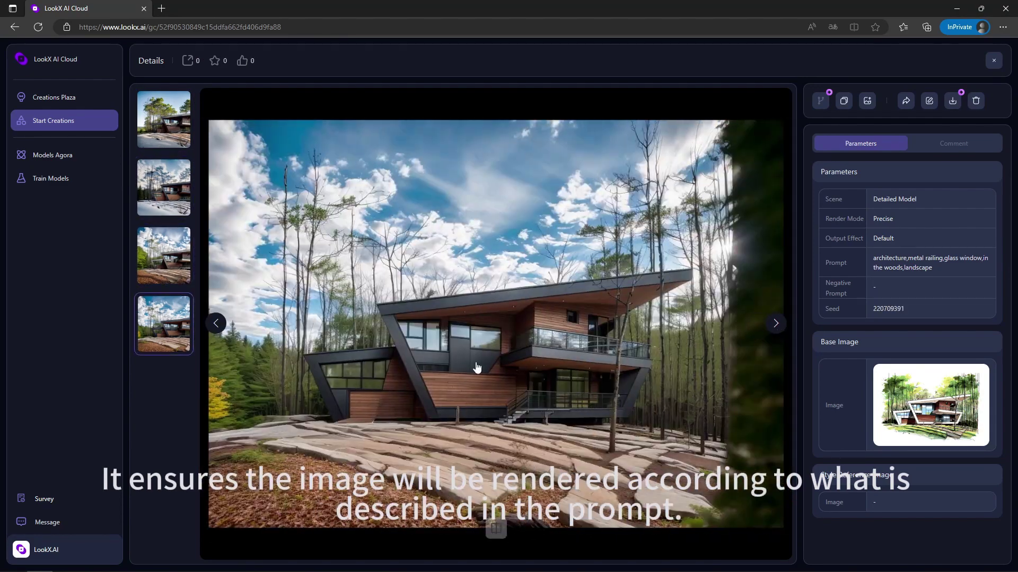
left_click(994, 61)
scroll(504, 350, "up", 3)
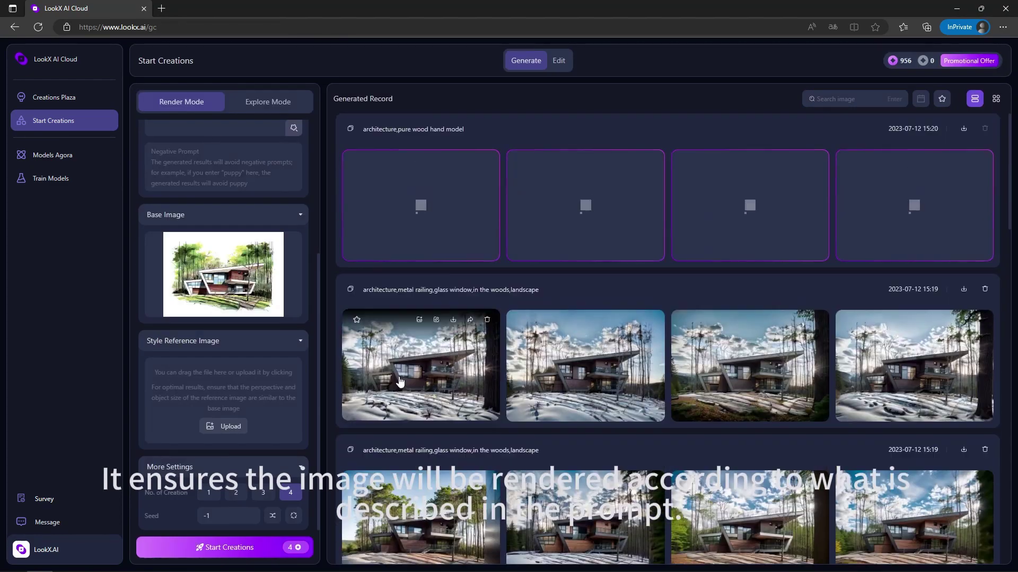
- Page through the four snowy Rendering Style renders, then open the pure wood hand model renders
left_click(399, 376)
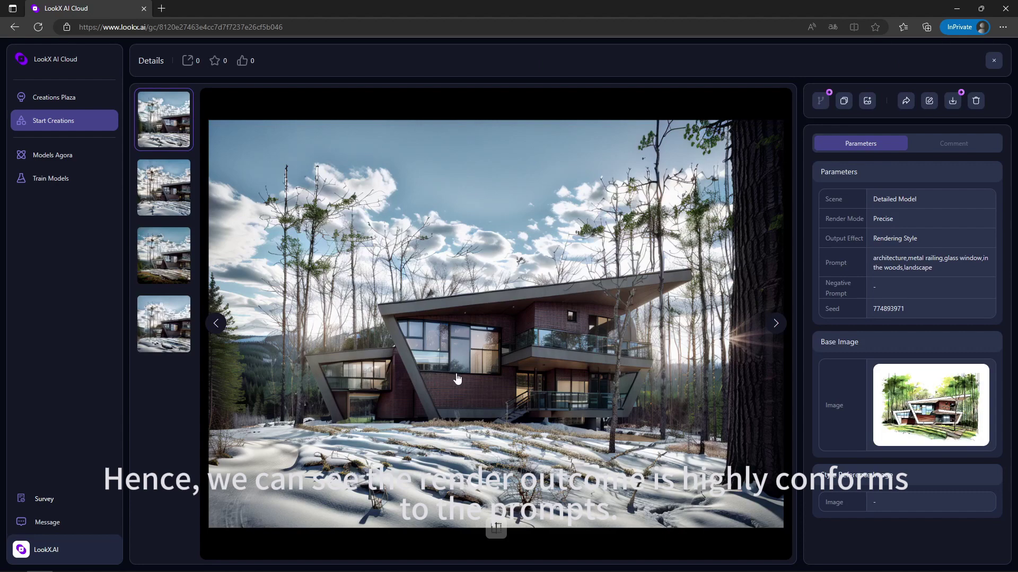
left_click(781, 327)
left_click(779, 328)
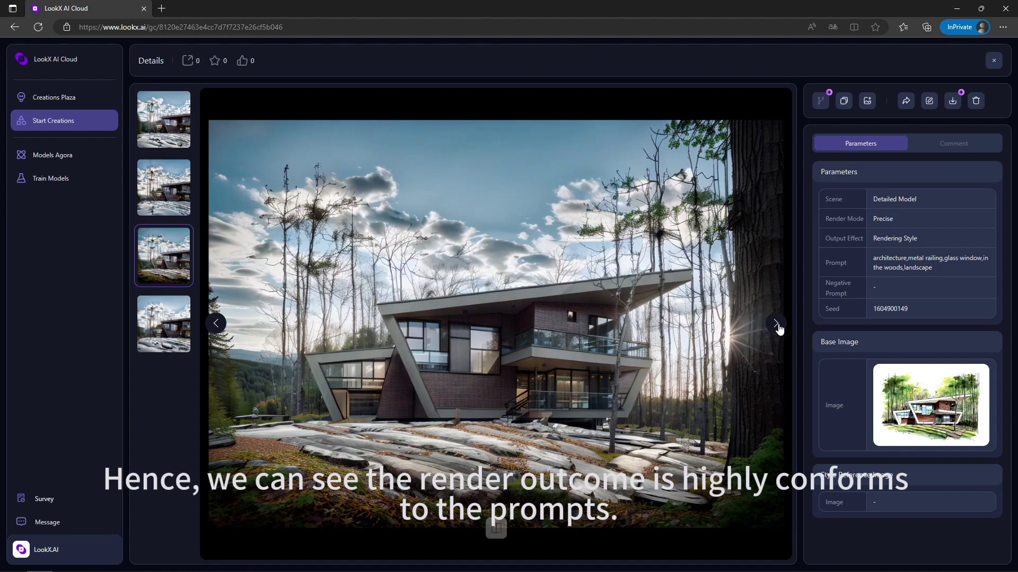
left_click(779, 328)
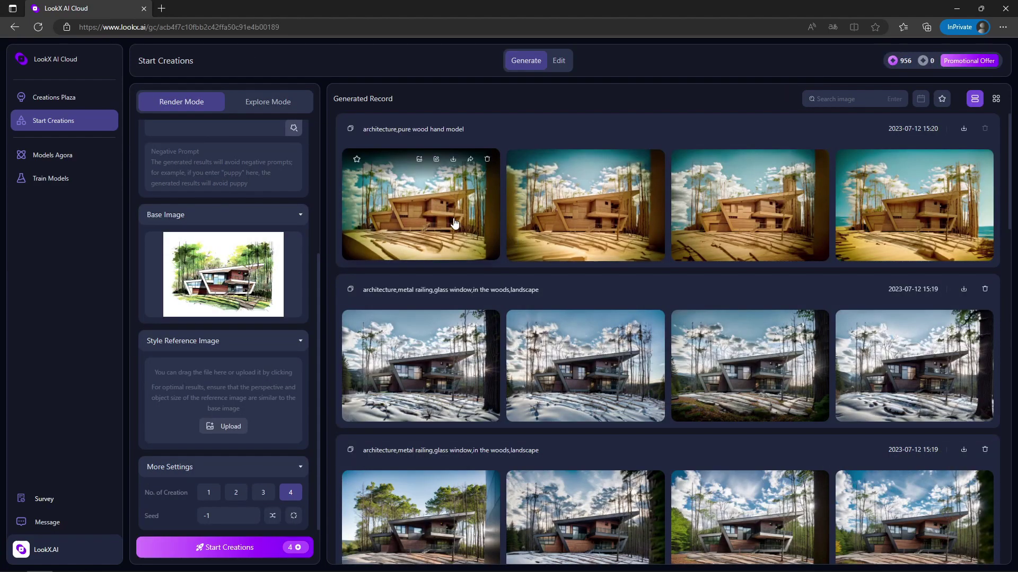
left_click(455, 222)
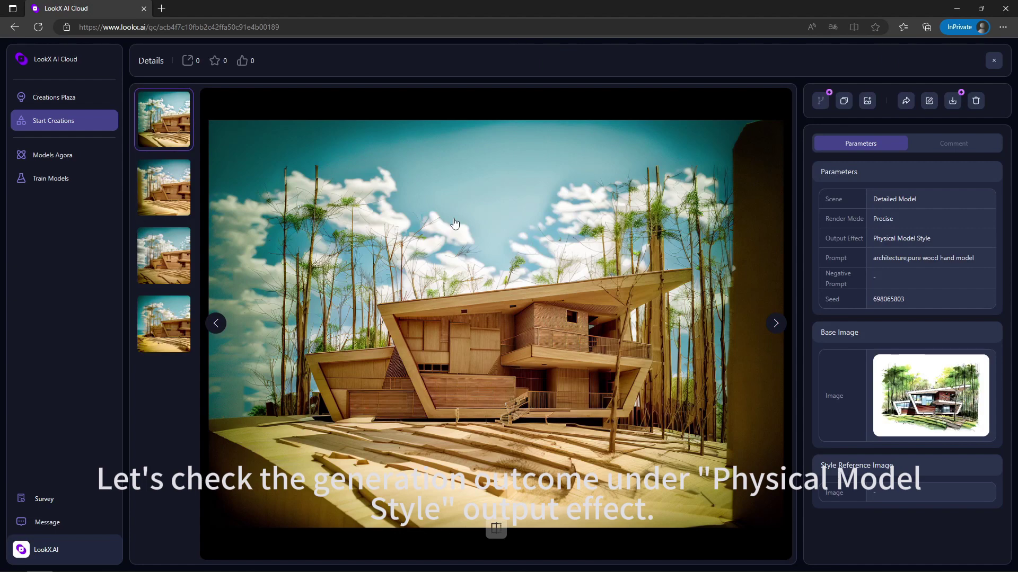
- Page to the fourth wood-model render, compare it against the base sketch with the slider, then close Details
left_click(772, 321)
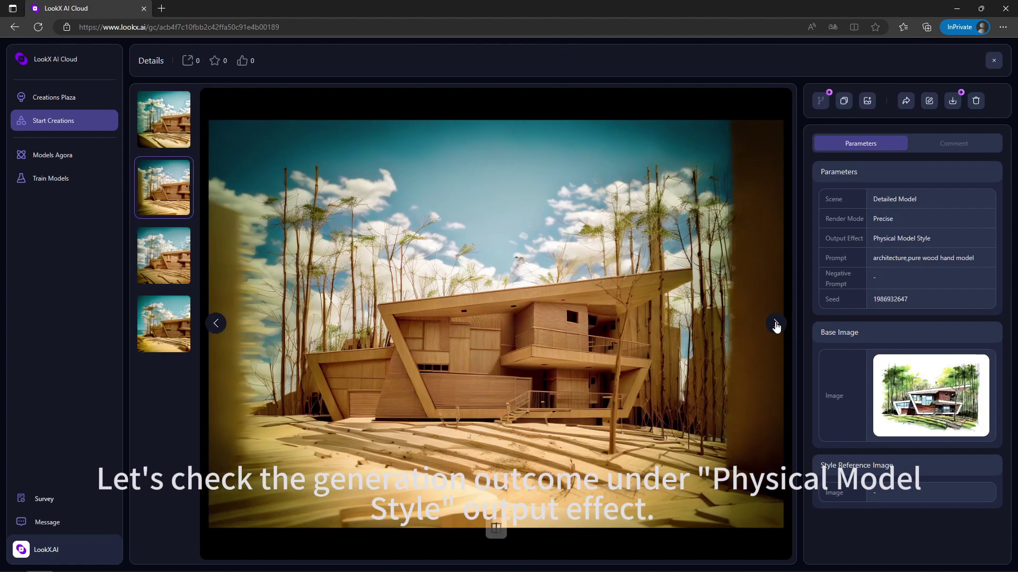
left_click(775, 324)
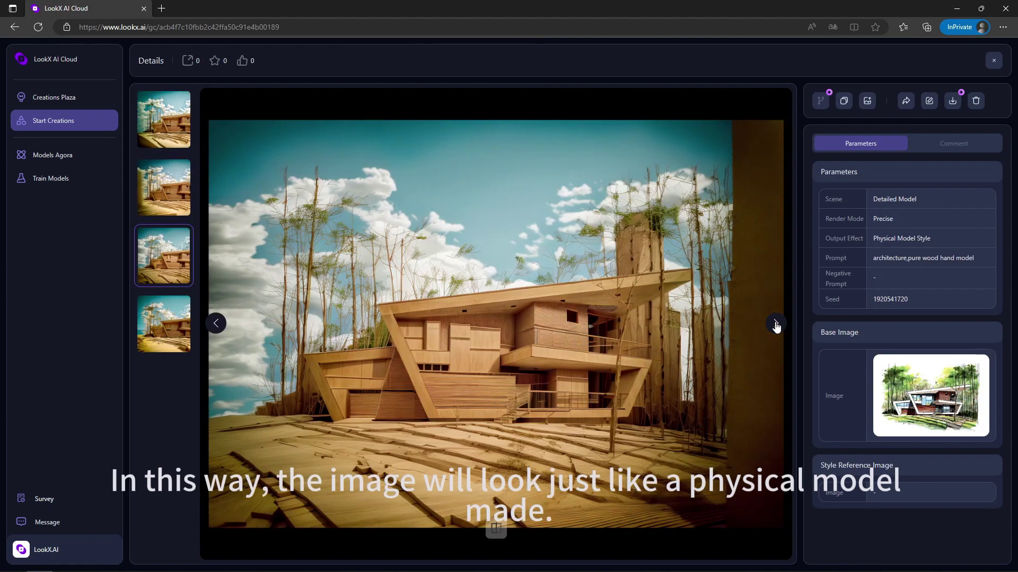
left_click(775, 324)
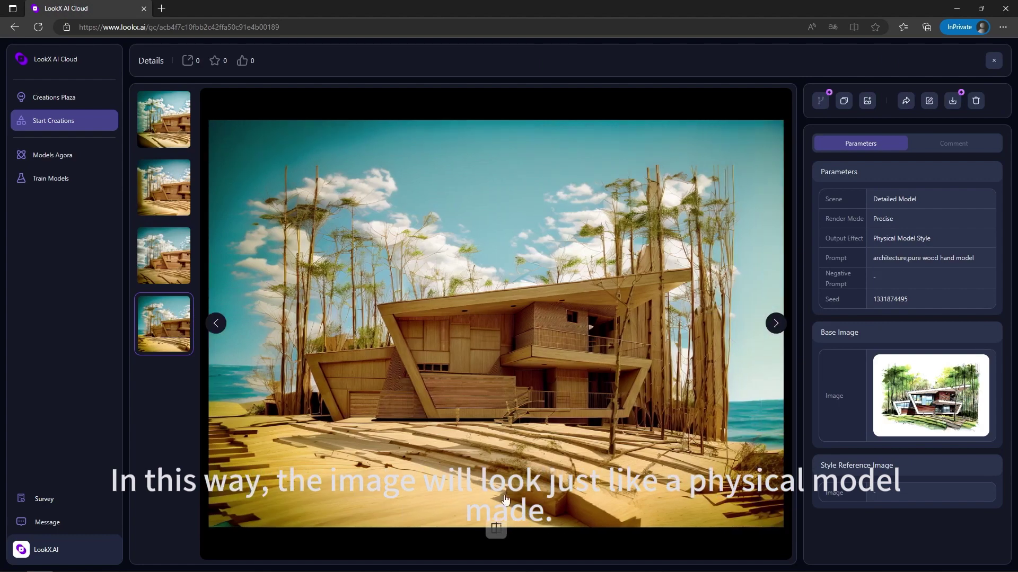
left_click(494, 529)
left_click_drag(496, 327, 496, 362)
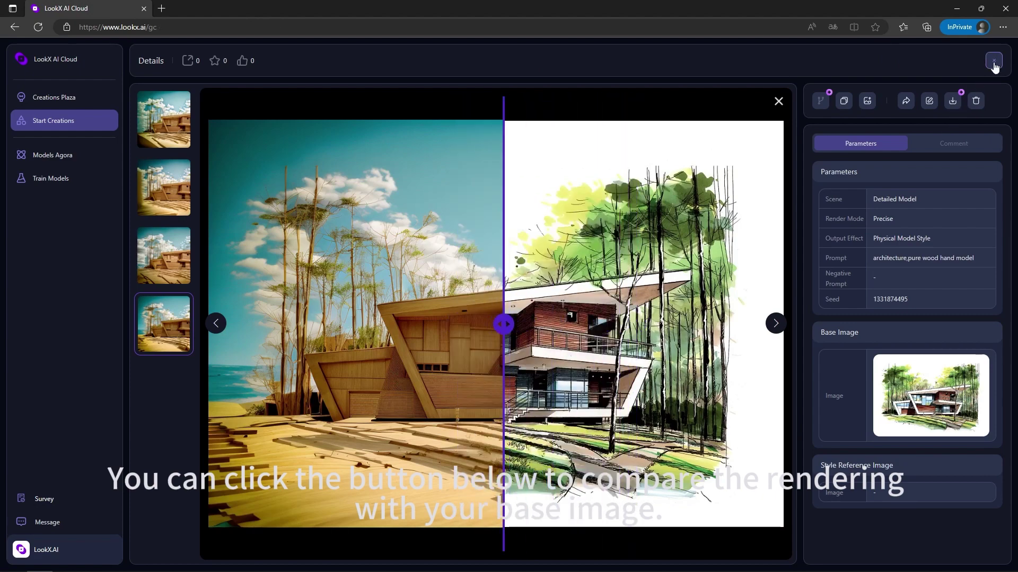
left_click(993, 62)
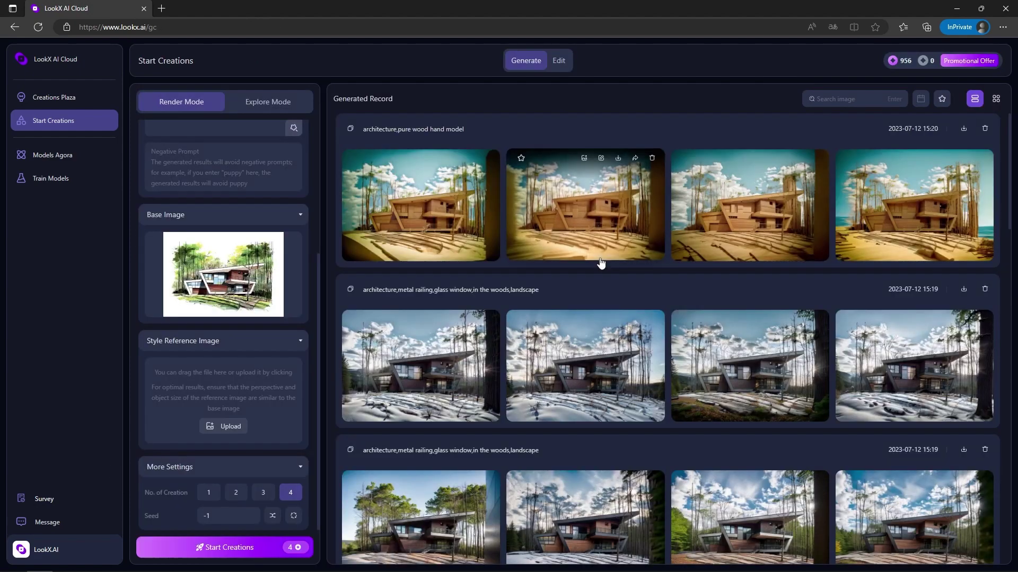
- Upload 'Style Reference Image(1)' as the style reference image
left_click(218, 426)
left_click(469, 127)
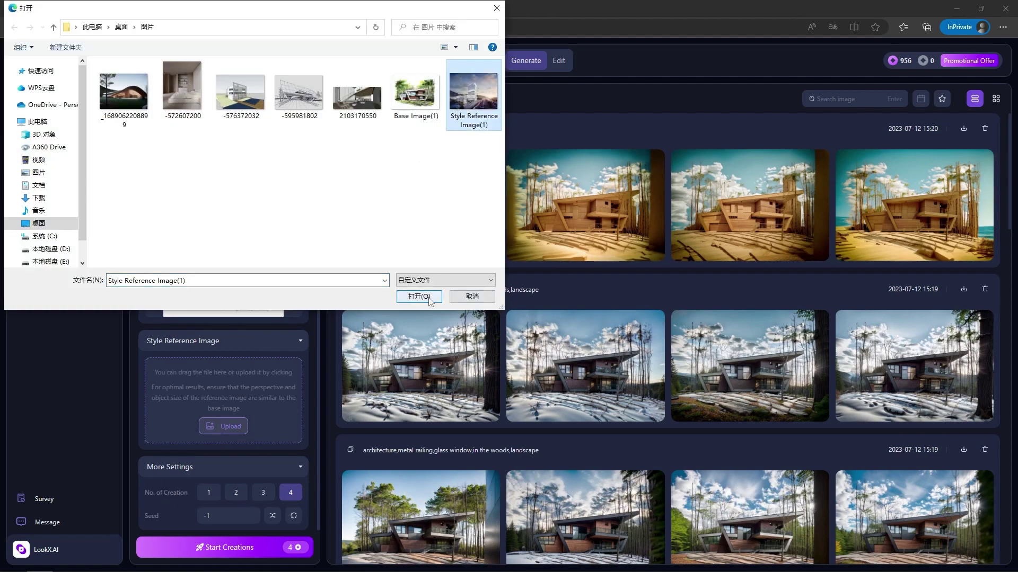
left_click(419, 296)
scroll(254, 357, "up", 4)
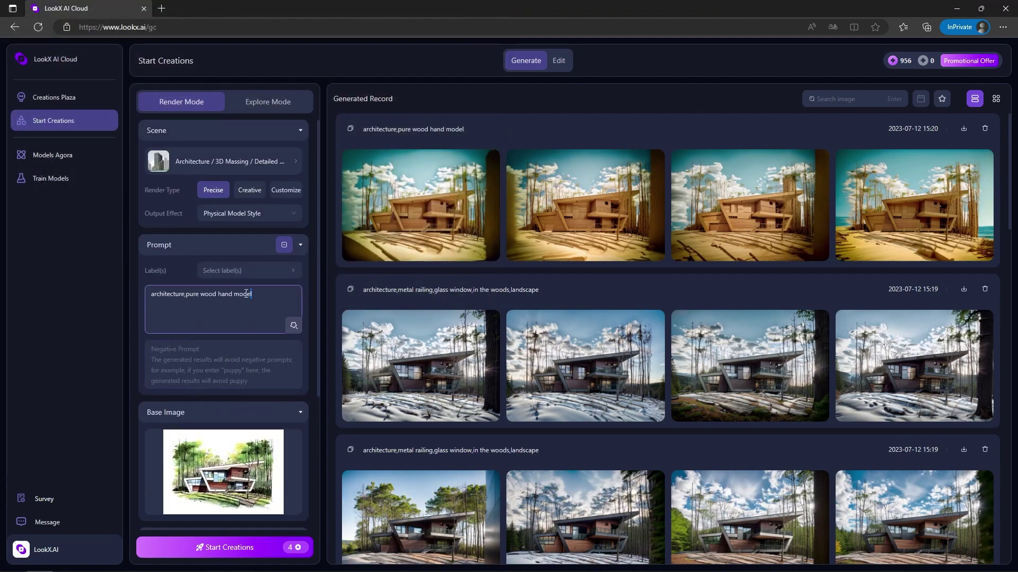
- Reuse the earlier metal-railing woodland prompt, set Output Effect to Default, and generate four renders
left_click_drag(247, 294, 147, 299)
left_click(350, 290)
left_click(241, 214)
left_click(241, 250)
scroll(222, 329, "down", 4)
left_click(205, 546)
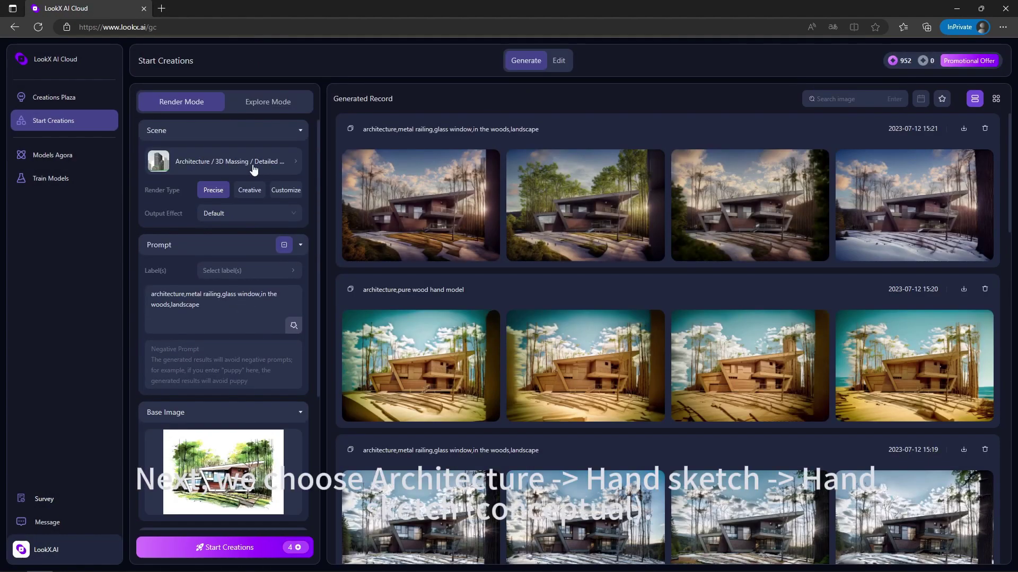
- Choose the Architecture hand sketch scene and upload sketch -595981802 as the base image
left_click(252, 164)
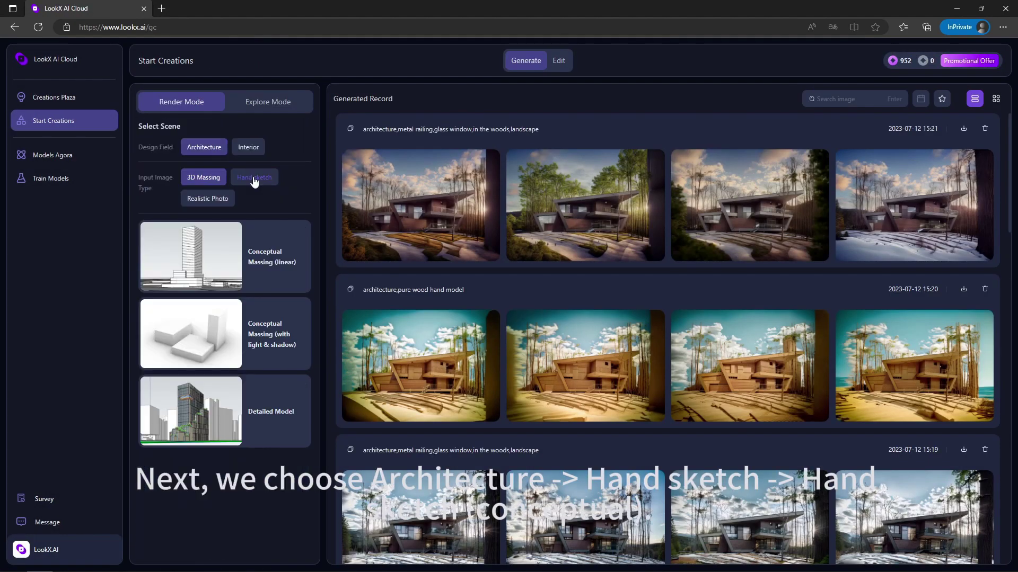
left_click(254, 178)
left_click(241, 234)
left_click(231, 303)
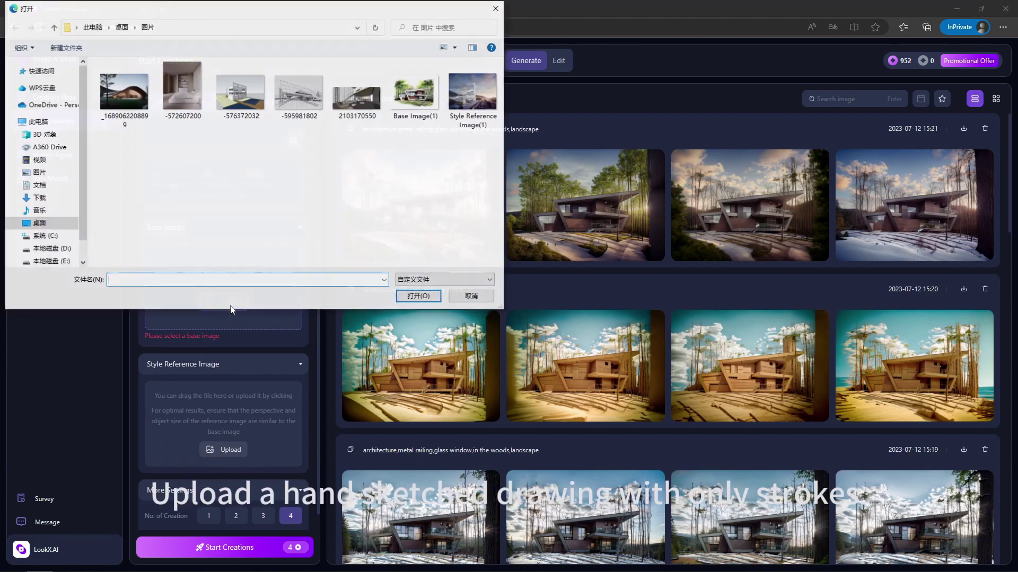
left_click(312, 112)
left_click(418, 296)
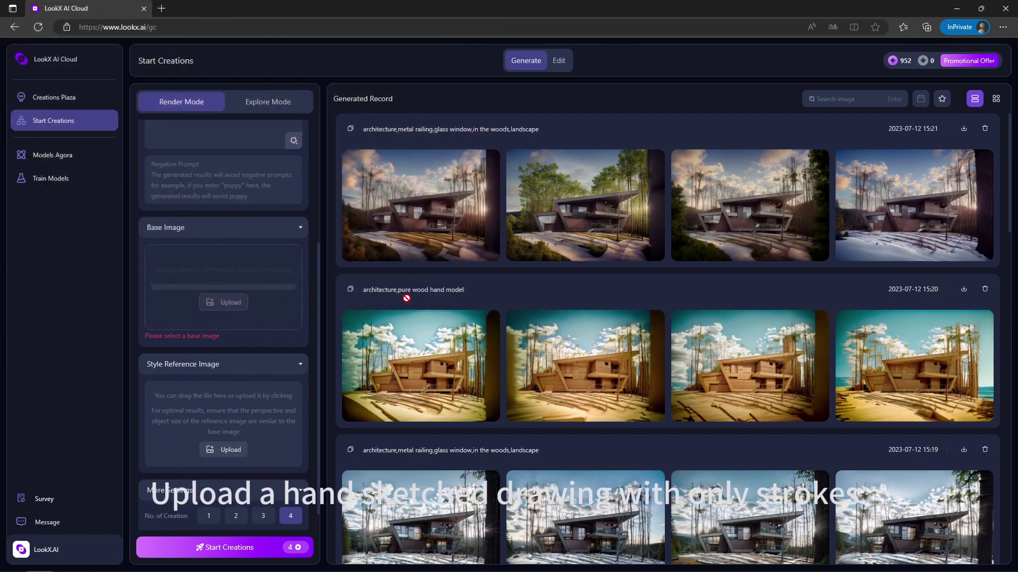
- Replace the prompt with 'modern,public building,city street' and generate four Default renders
scroll(238, 368, "up", 1)
left_click_drag(289, 295, 171, 302)
type("mode")
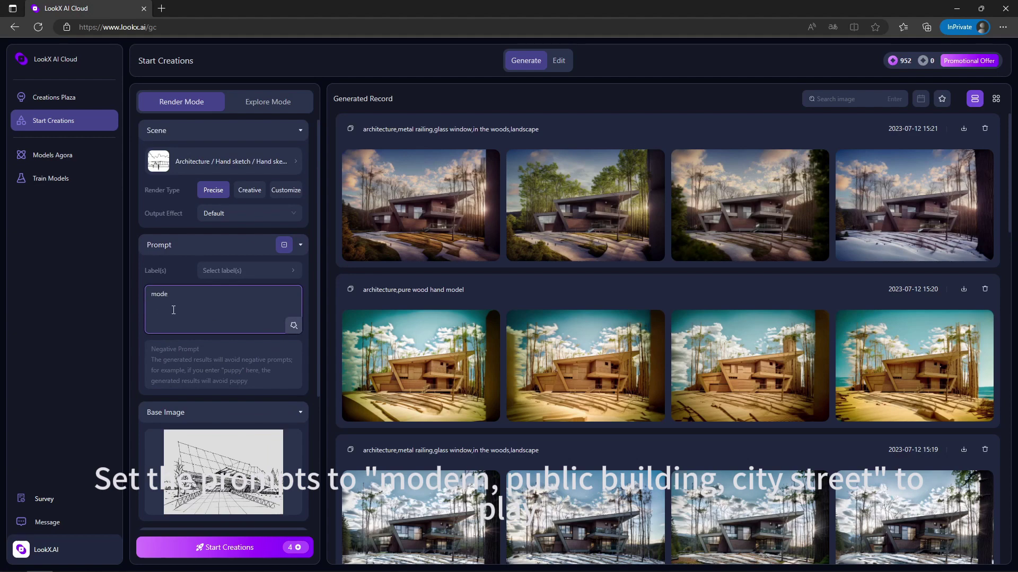
type("rn,public building,city street")
scroll(236, 281, "down", 3)
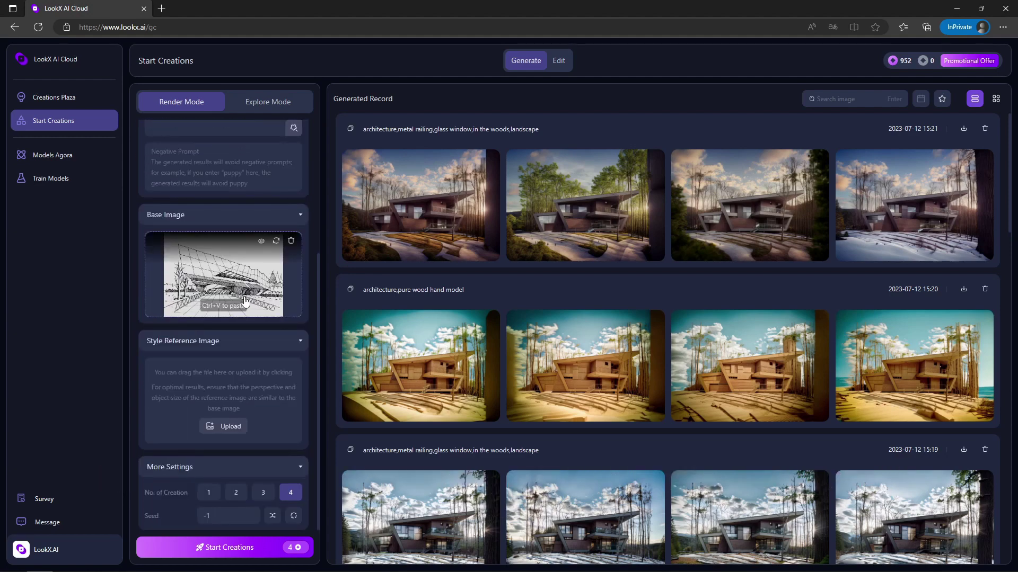
left_click(226, 555)
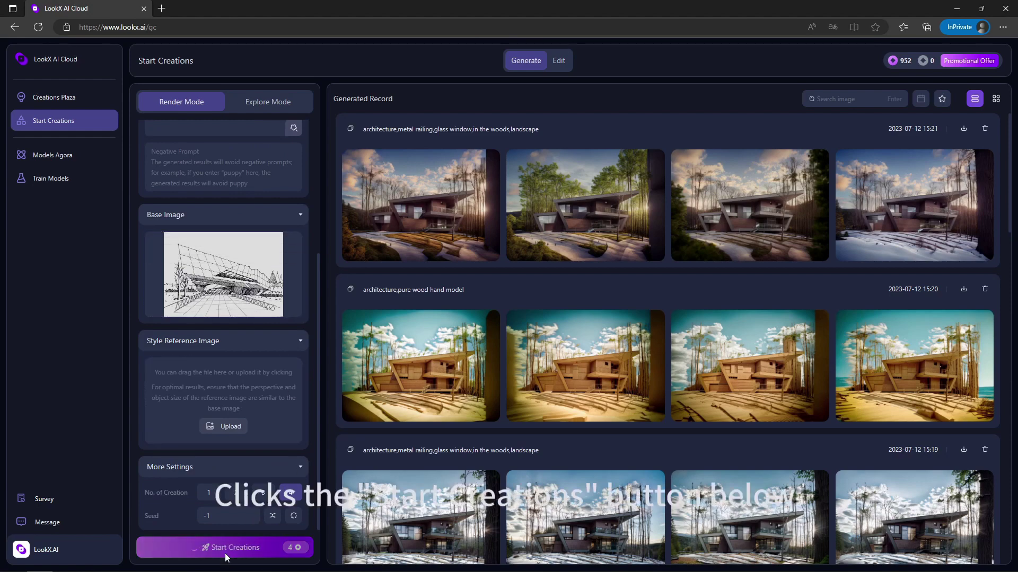
- Switch Output Effect to Rendering Style and generate a second batch of four
scroll(229, 425, "up", 4)
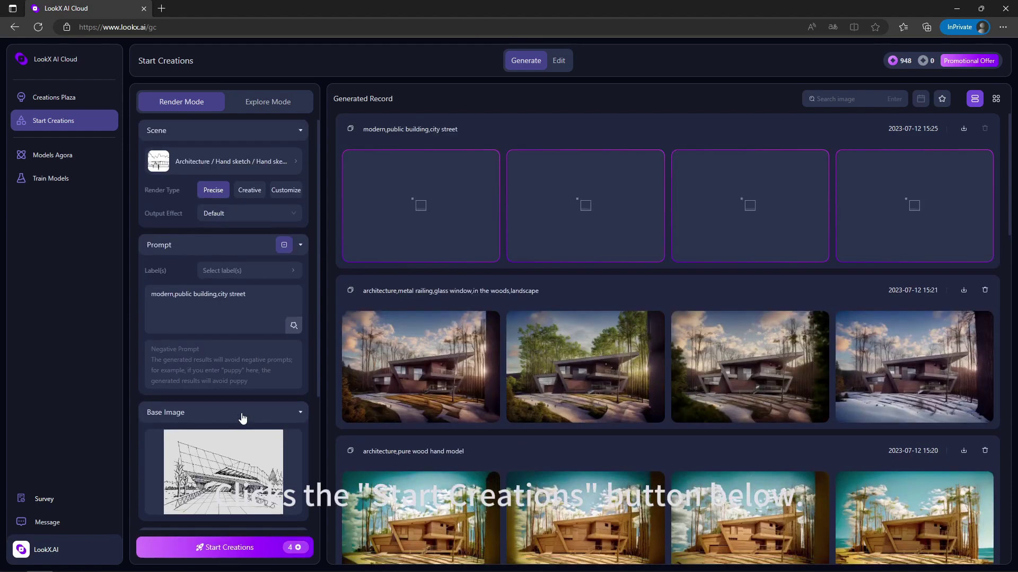
left_click(250, 214)
left_click(245, 250)
scroll(253, 345, "down", 4)
left_click(228, 548)
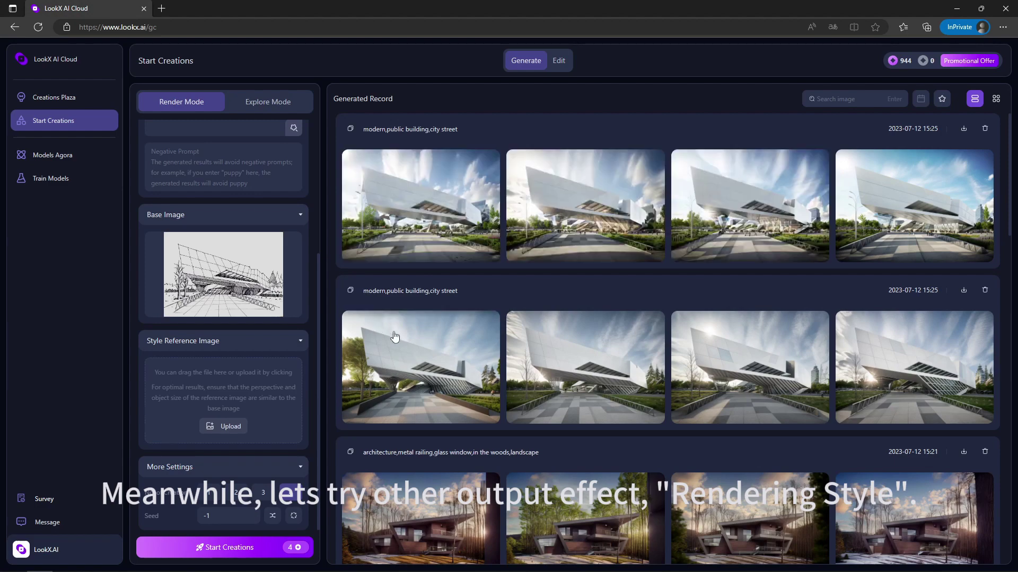
left_click(433, 365)
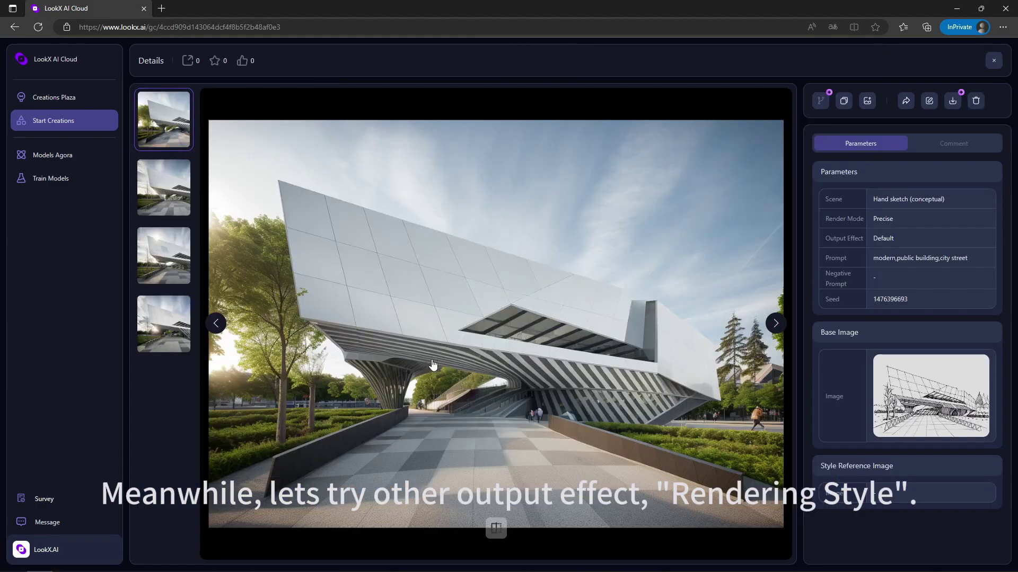
left_click(776, 324)
left_click(776, 324)
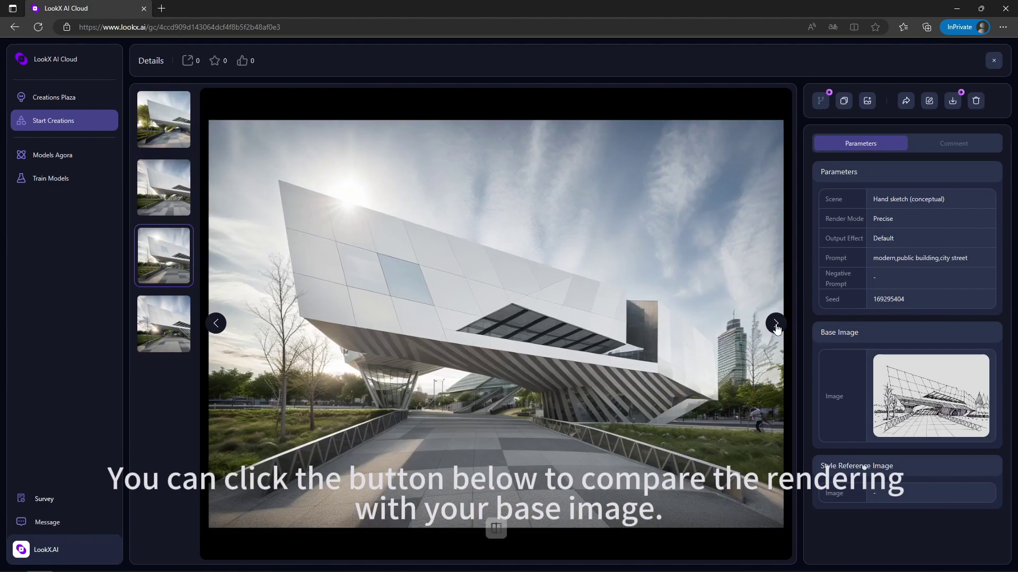
left_click(775, 324)
left_click(496, 527)
left_click_drag(496, 324, 548, 334)
left_click(993, 60)
left_click(430, 211)
left_click(776, 323)
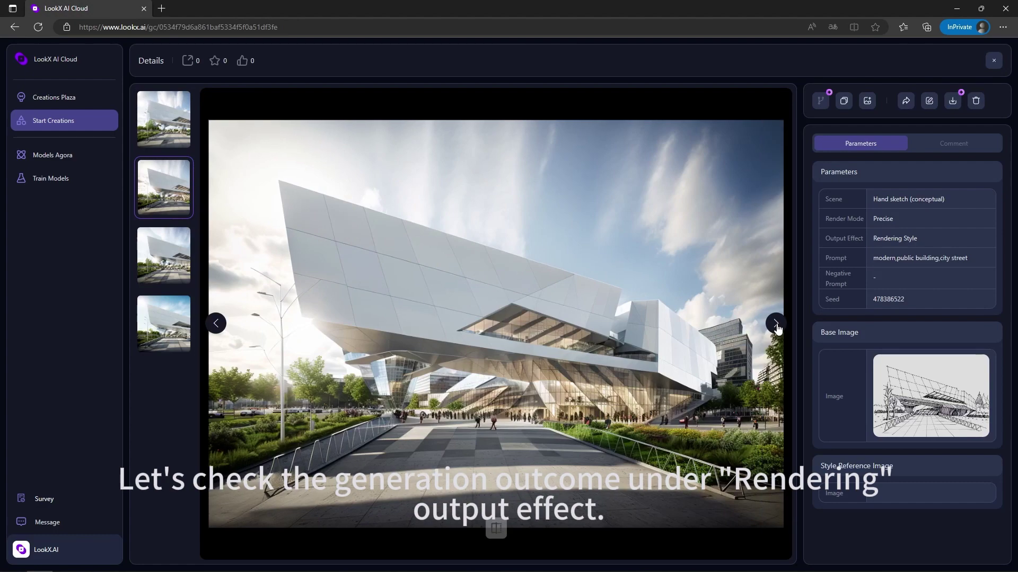
left_click(775, 324)
left_click(775, 323)
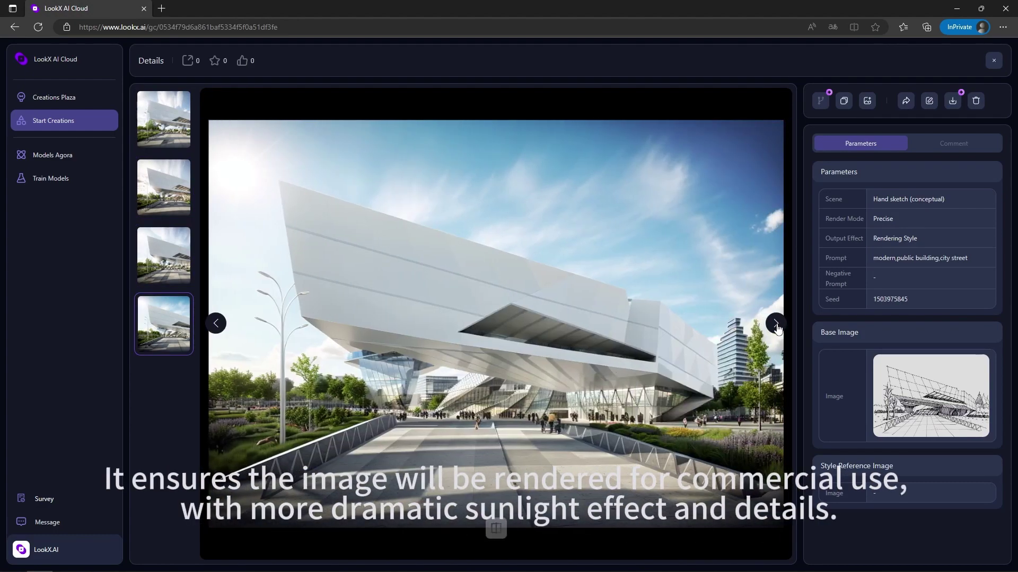
key("Escape")
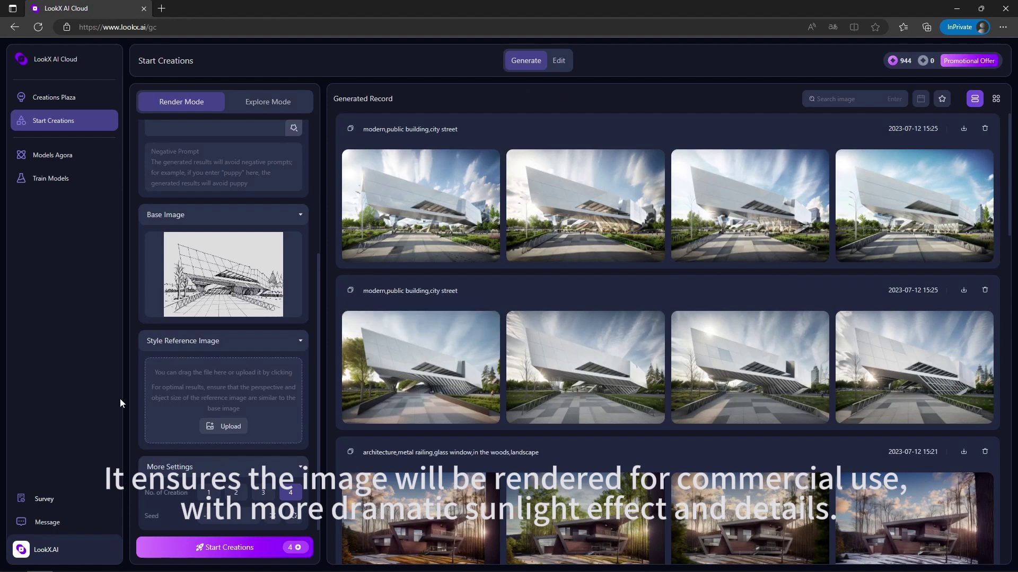
scroll(205, 382, "up", 4)
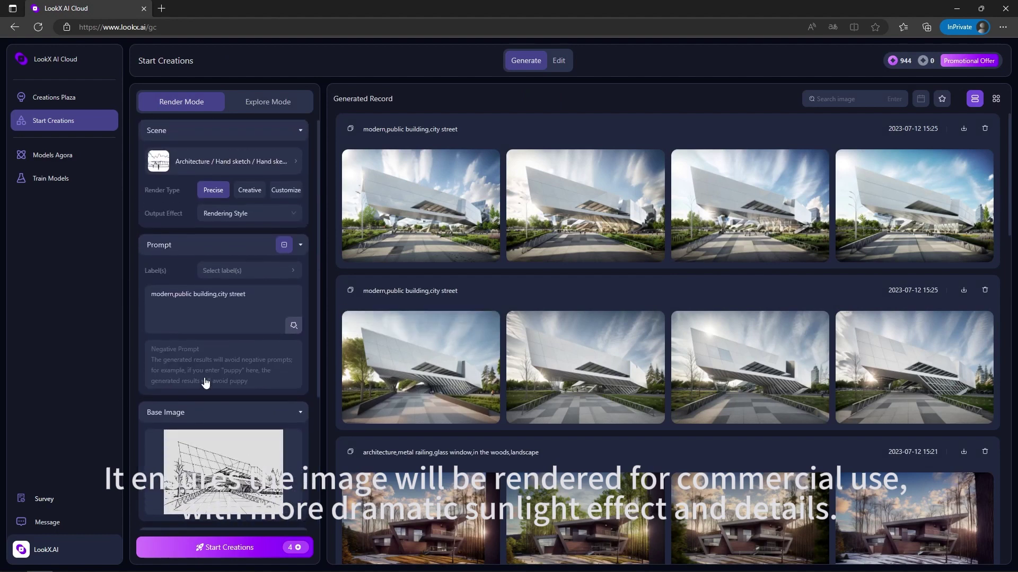
- Select the Interior field with the Detailed Model (with furniture) scene
left_click(180, 160)
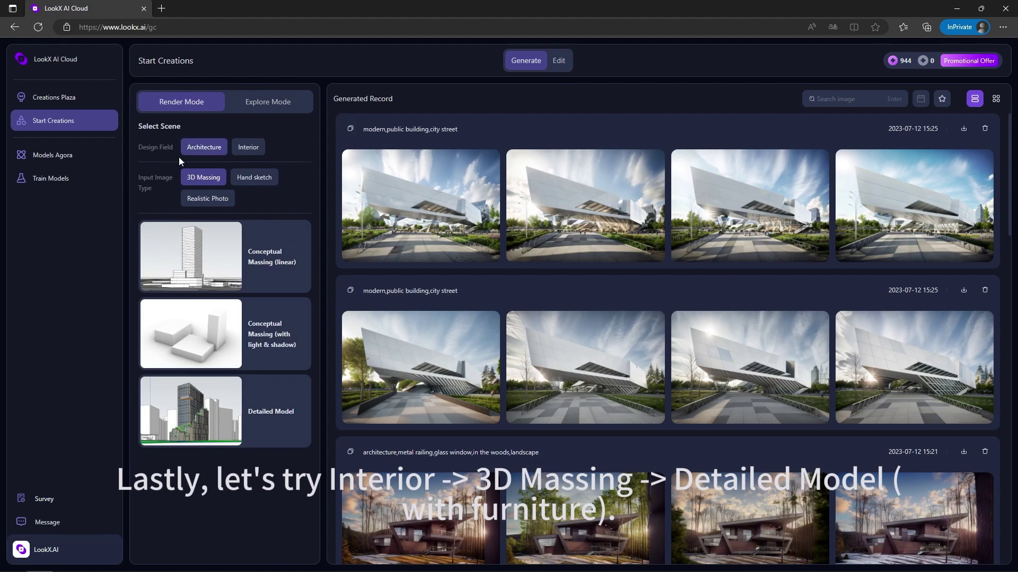
left_click(247, 150)
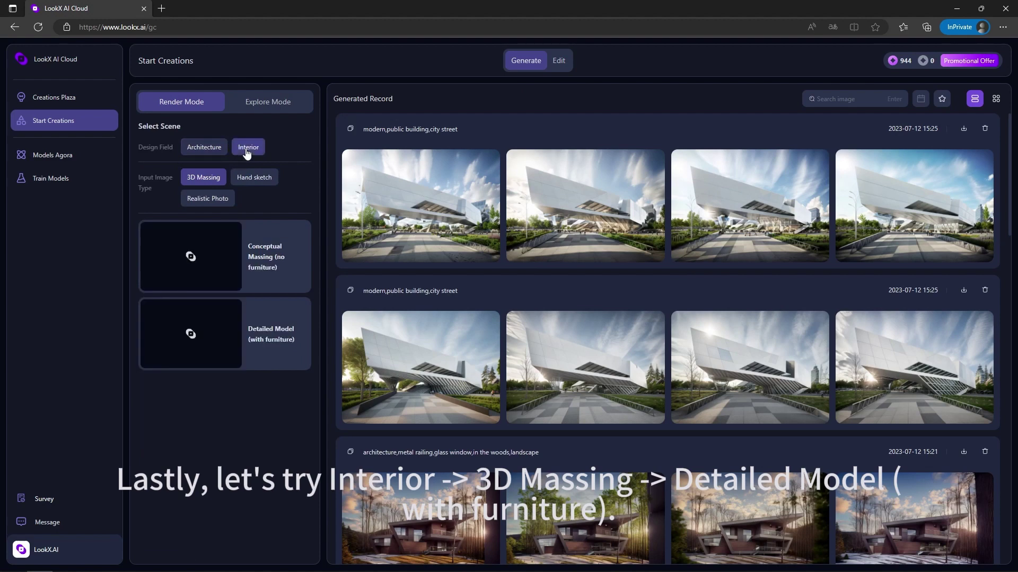
left_click(250, 340)
scroll(249, 335, "down", 3)
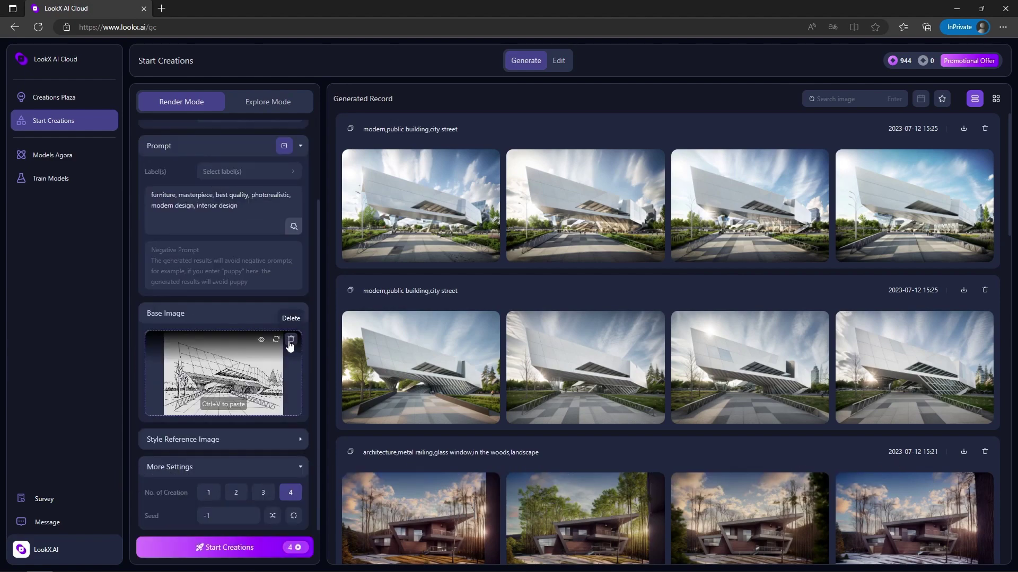
left_click(227, 387)
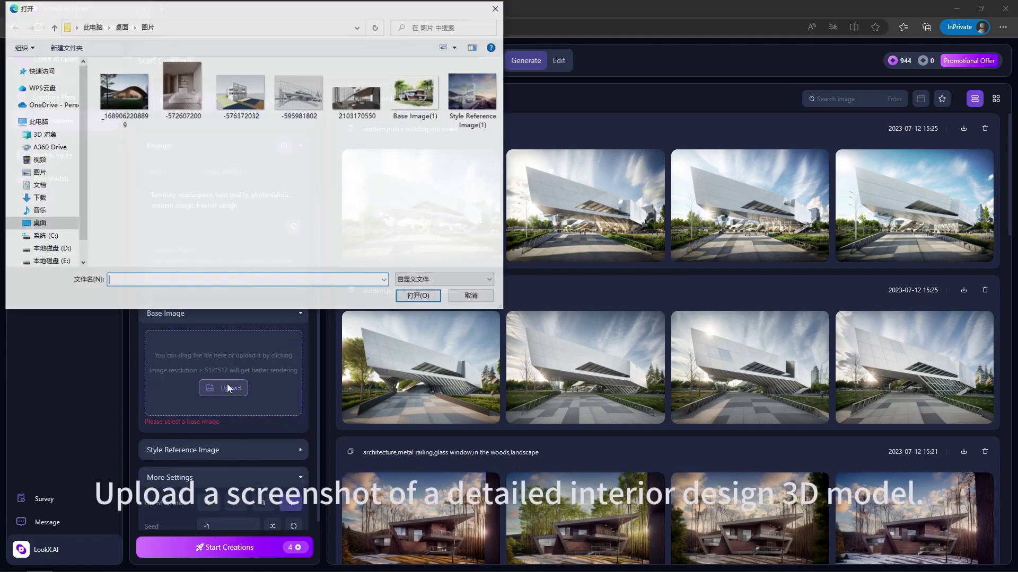
left_click(358, 91)
left_click(416, 296)
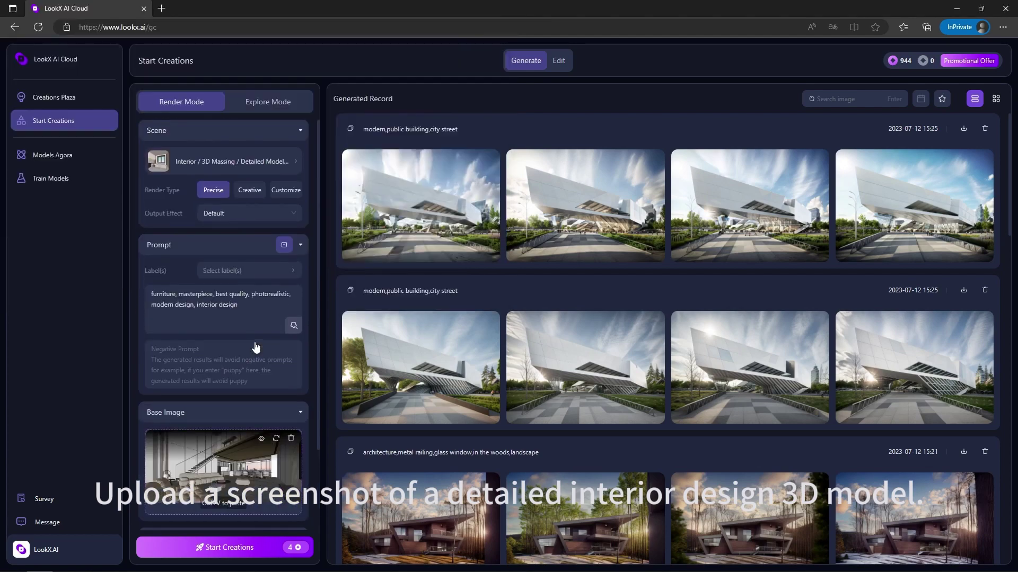
scroll(255, 347, "down", 2)
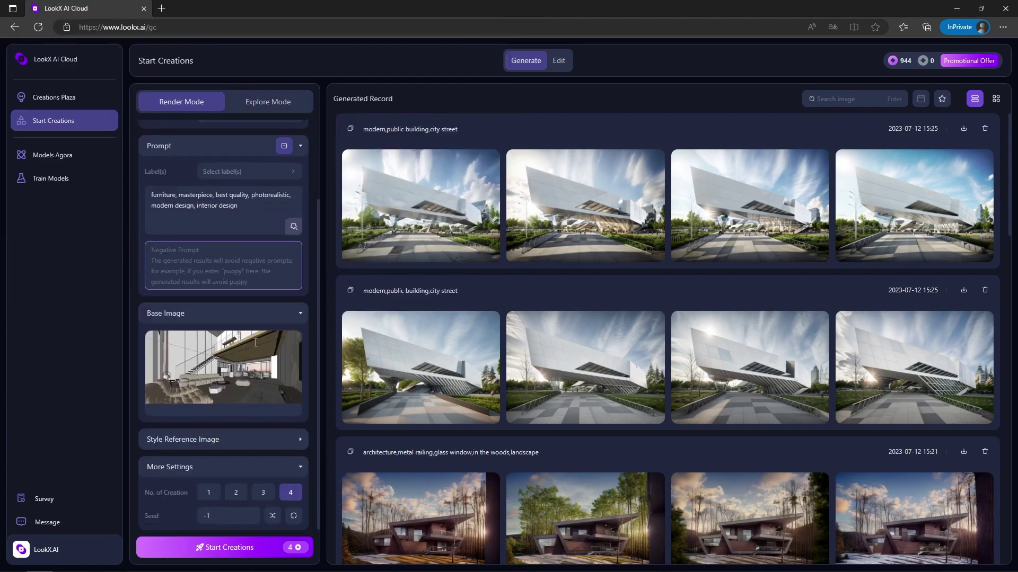
left_click(215, 548)
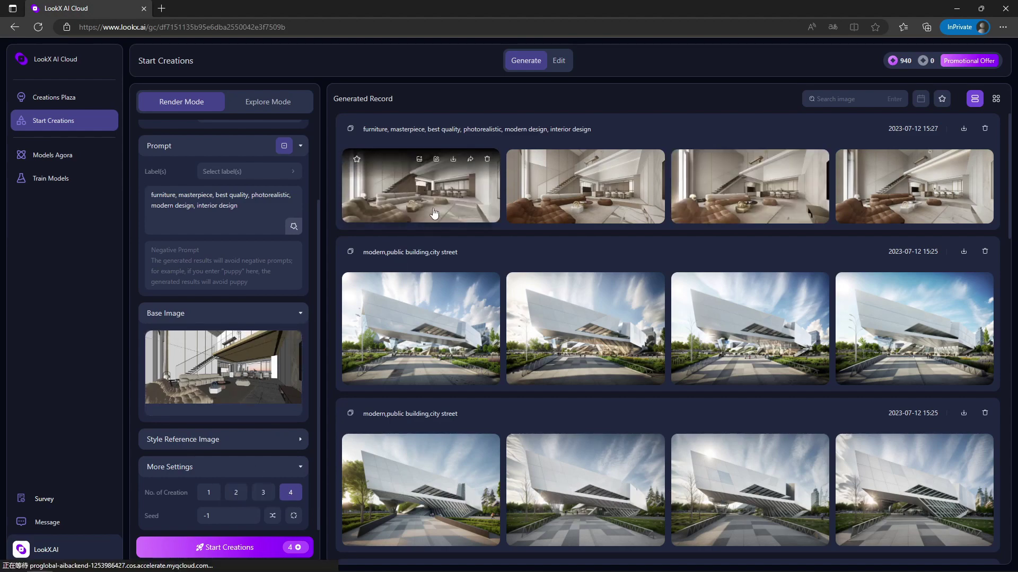
- Open the fourth interior render and compare it with the base model using the divider
left_click(420, 186)
left_click(774, 324)
left_click(774, 324)
left_click(773, 324)
left_click(496, 528)
left_click_drag(496, 325, 541, 325)
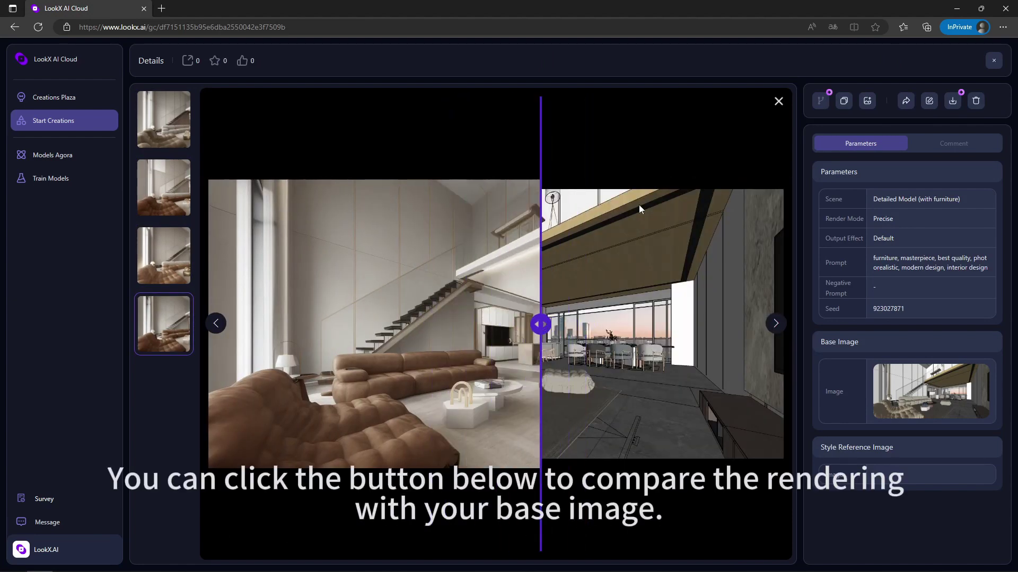